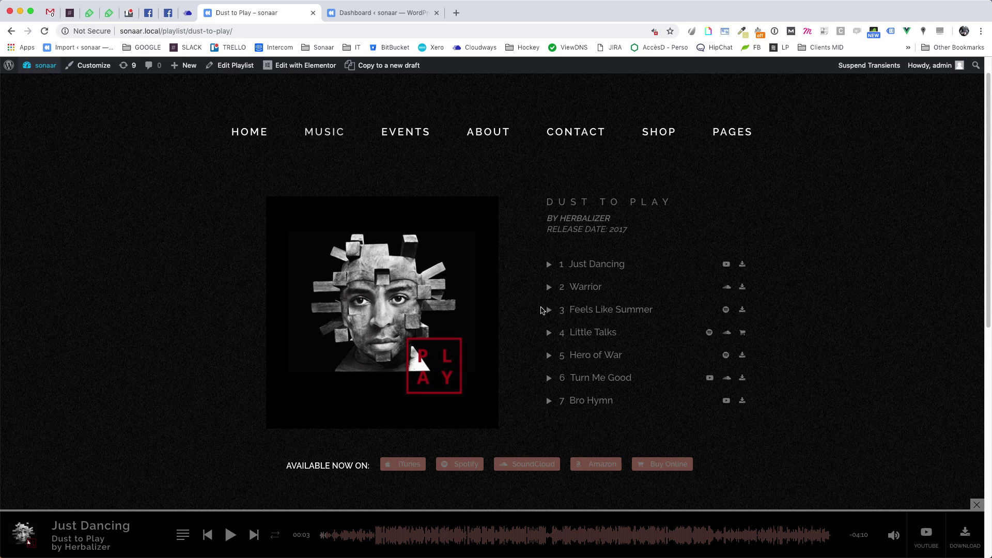
Open MUSIC – GRID from the MUSIC menu and scroll down to the album covers.
mouse_move(329, 139)
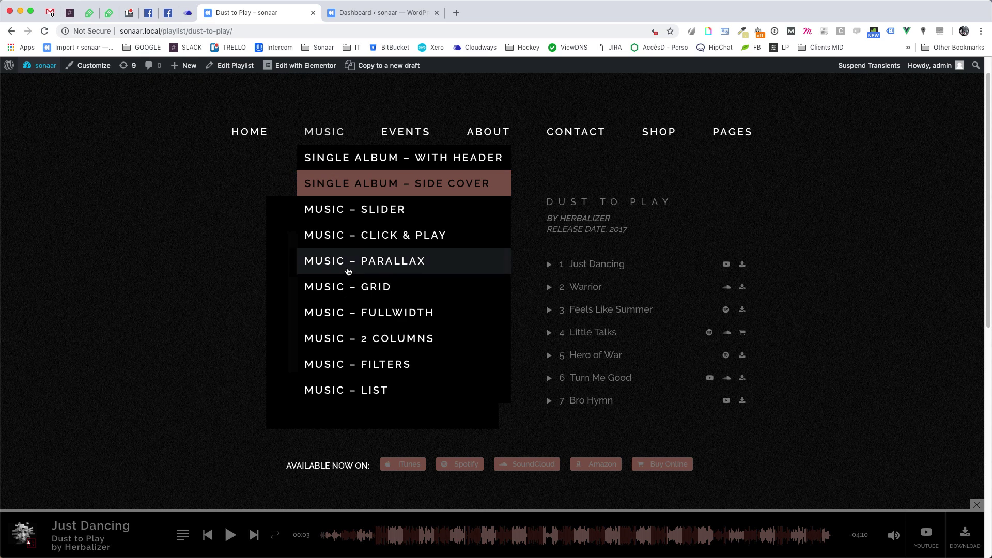
left_click(354, 288)
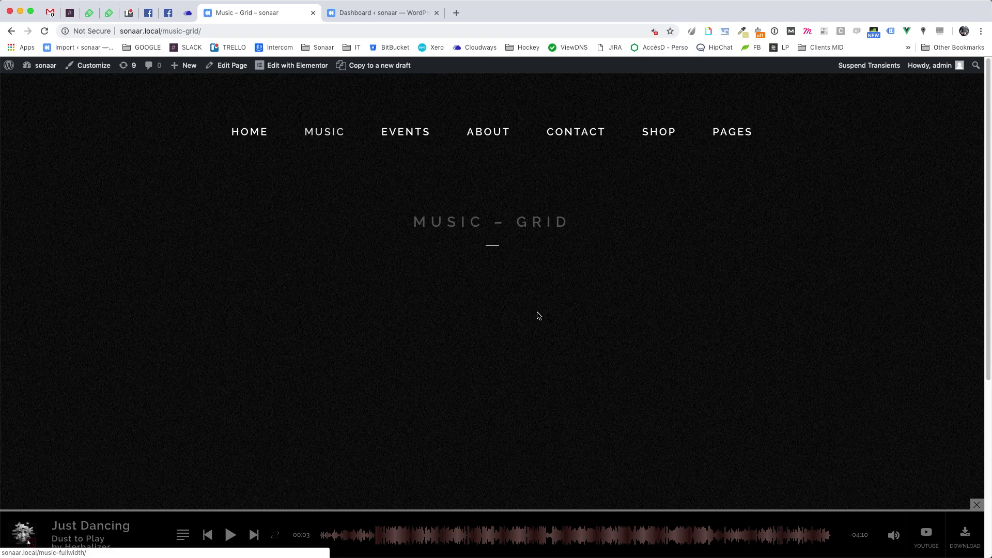
scroll(765, 285, "down", 2)
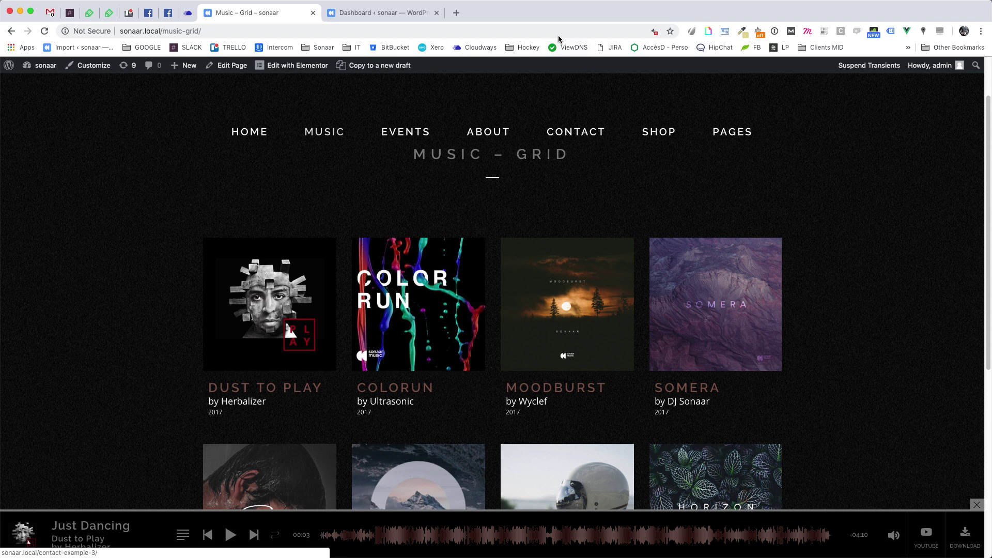
Switch to the Dashboard tab and open the Playlist list in the admin sidebar.
left_click(394, 16)
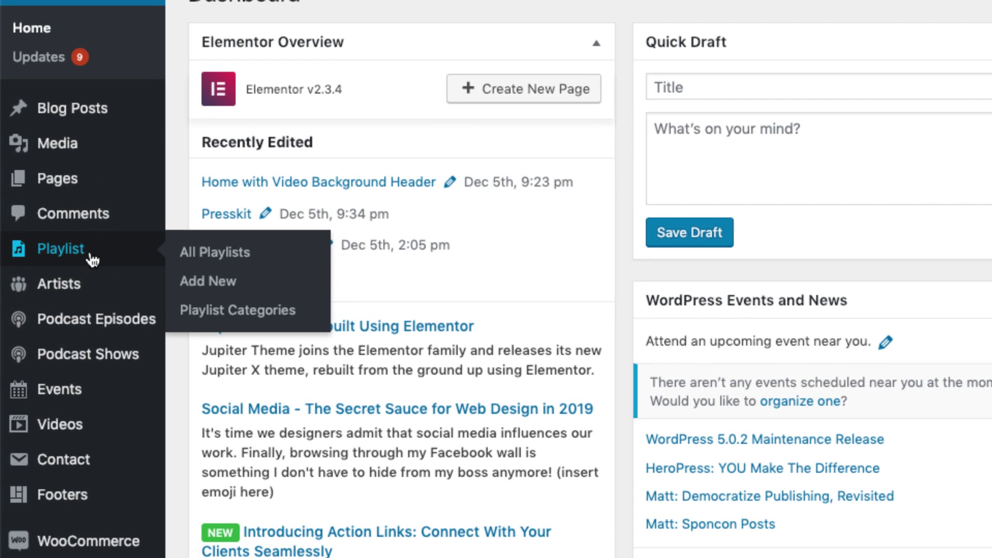
left_click(85, 249)
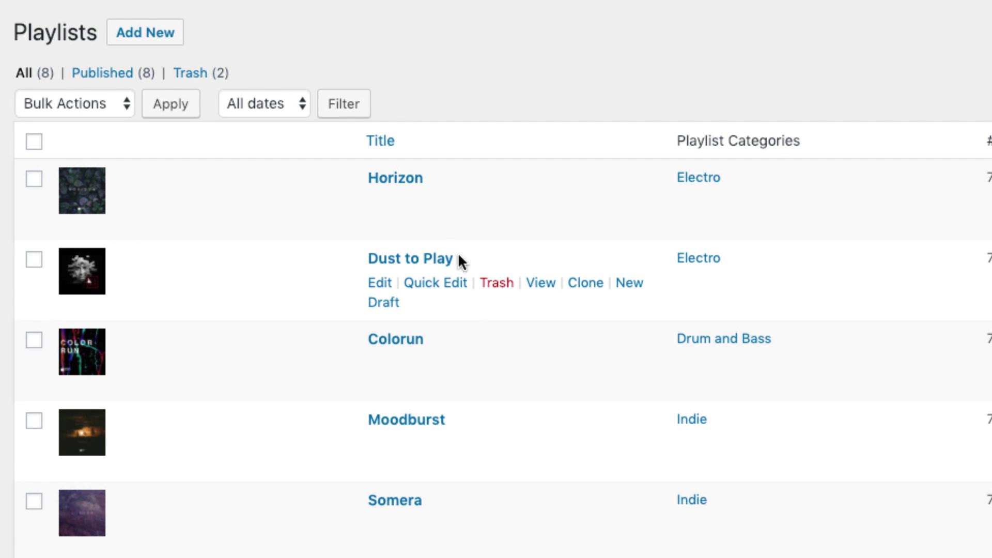
mouse_move(427, 203)
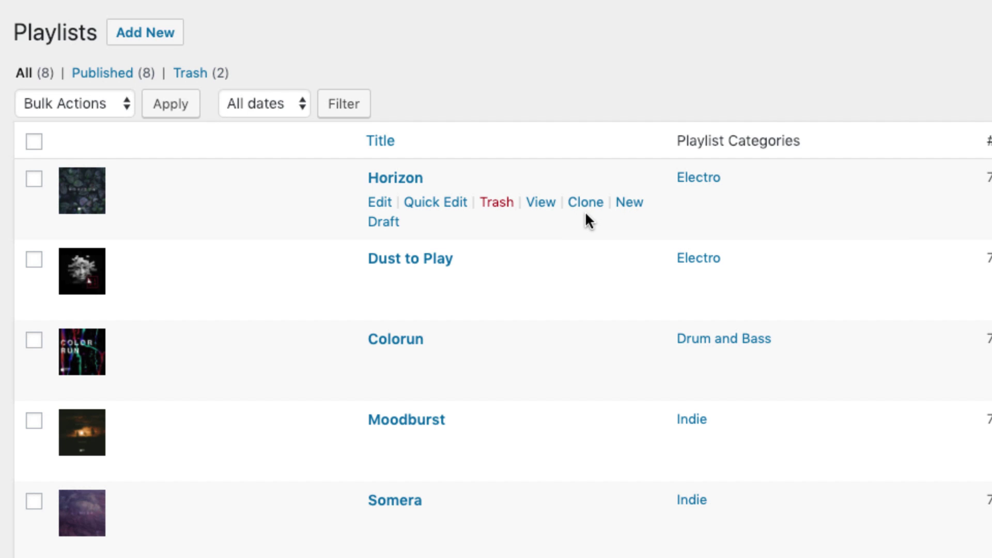
Add a new playlist titled 'My new Album'.
left_click(161, 34)
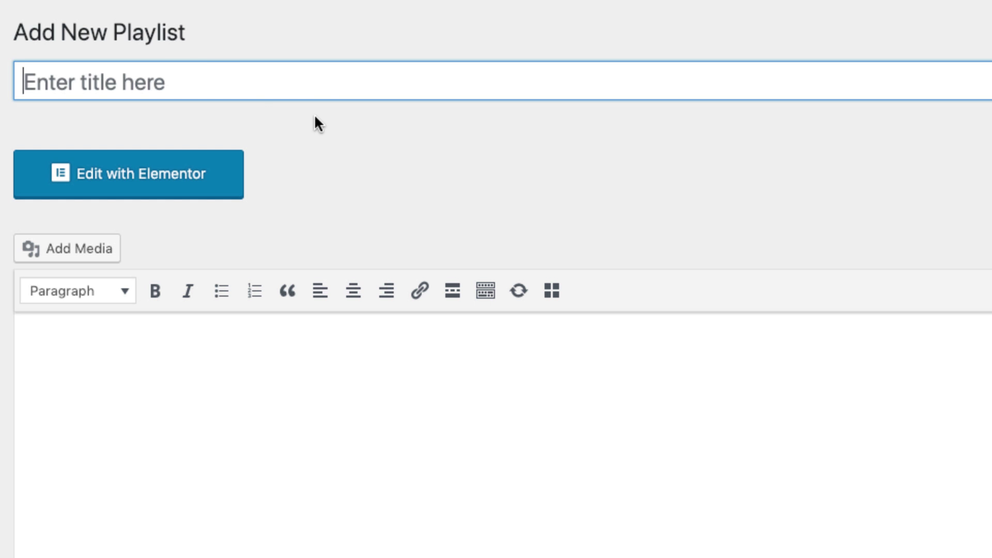
left_click(291, 81)
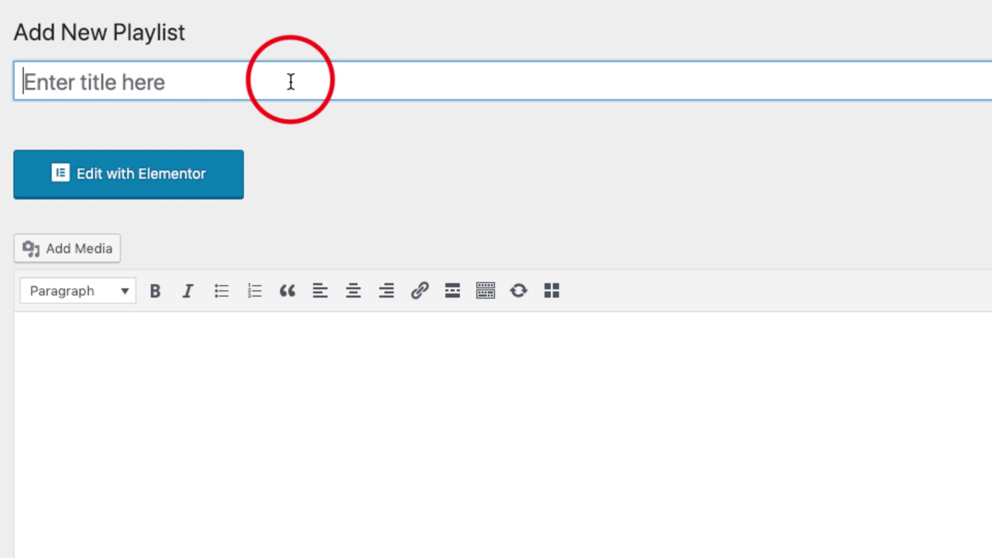
type("My bew")
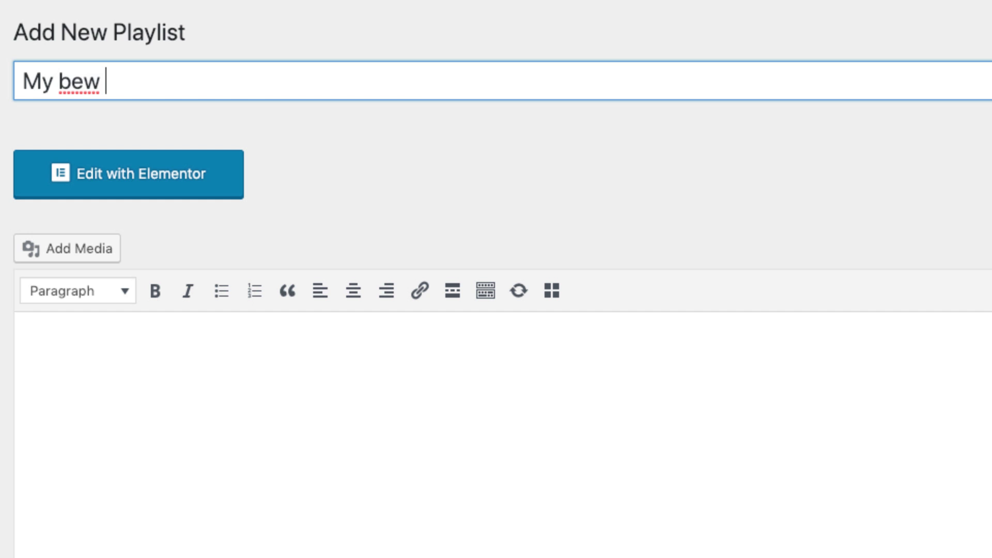
key("BackSpace")
key("BackSpace")
key("BackSpace")
key("BackSpace")
type("new Album")
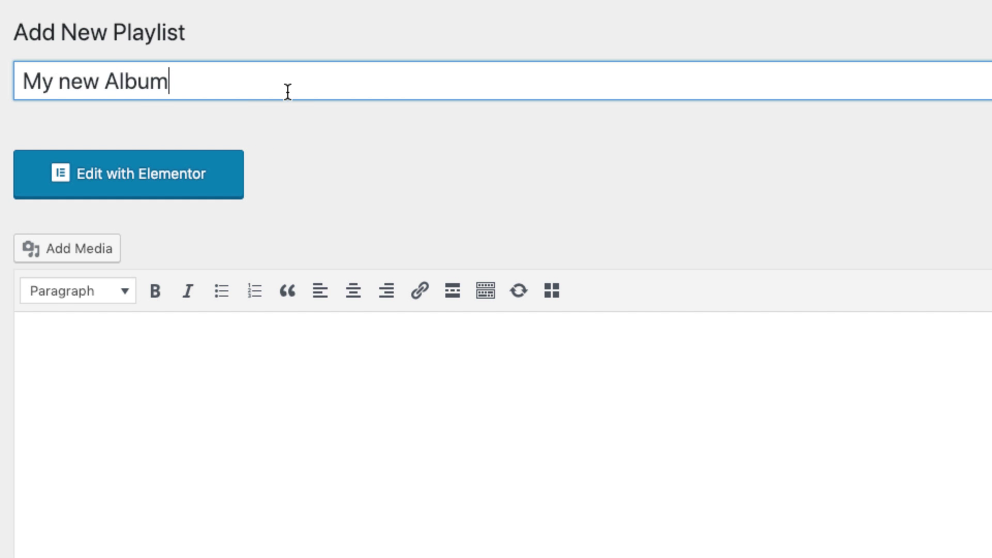
Enter 2019 as the playlist's Release Date.
left_click(212, 425)
scroll(219, 422, "down", 1)
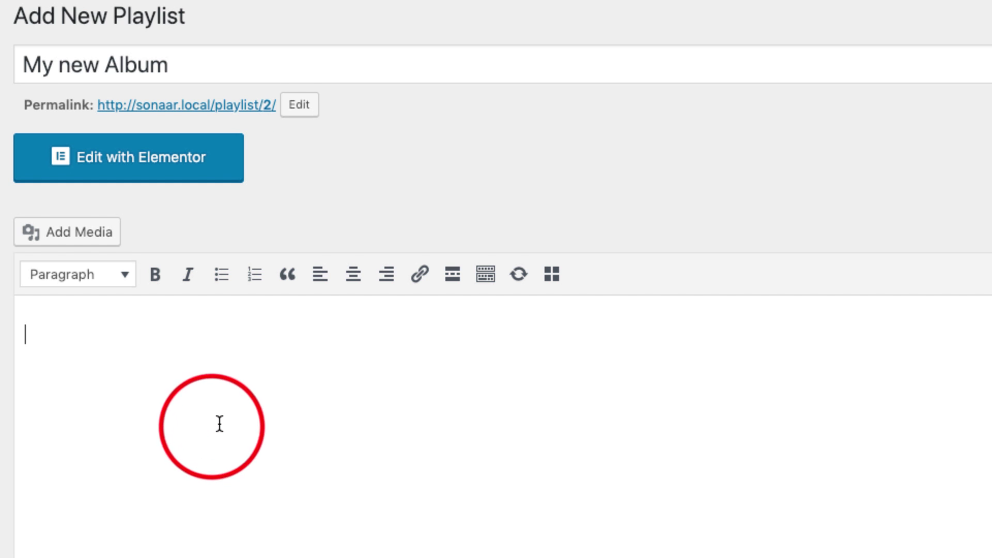
scroll(275, 351, "down", 4)
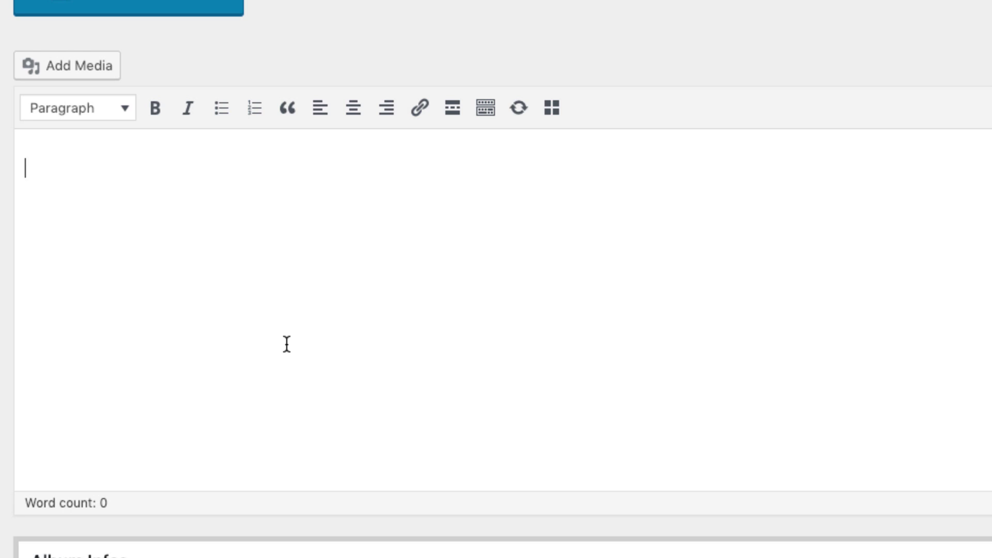
scroll(287, 344, "down", 3)
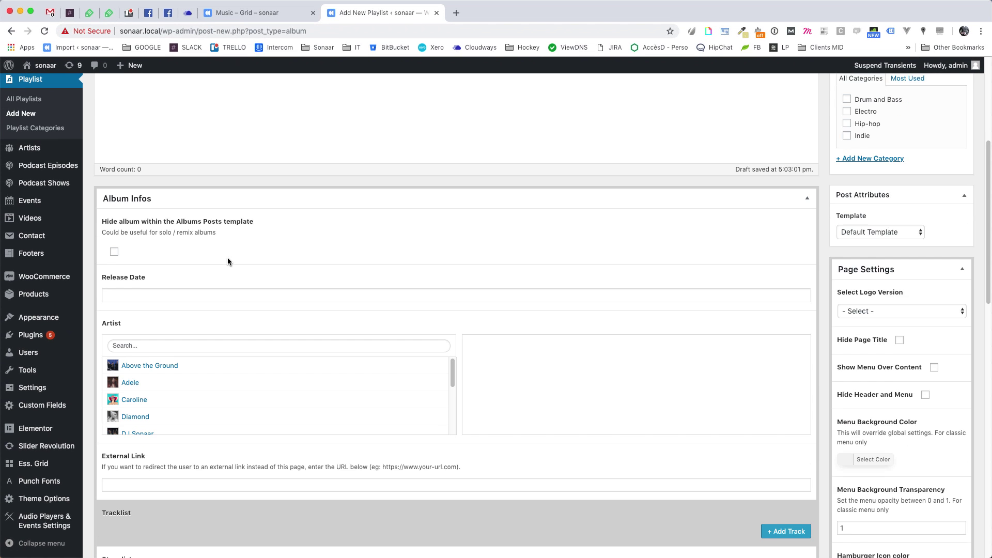
scroll(229, 259, "down", 1)
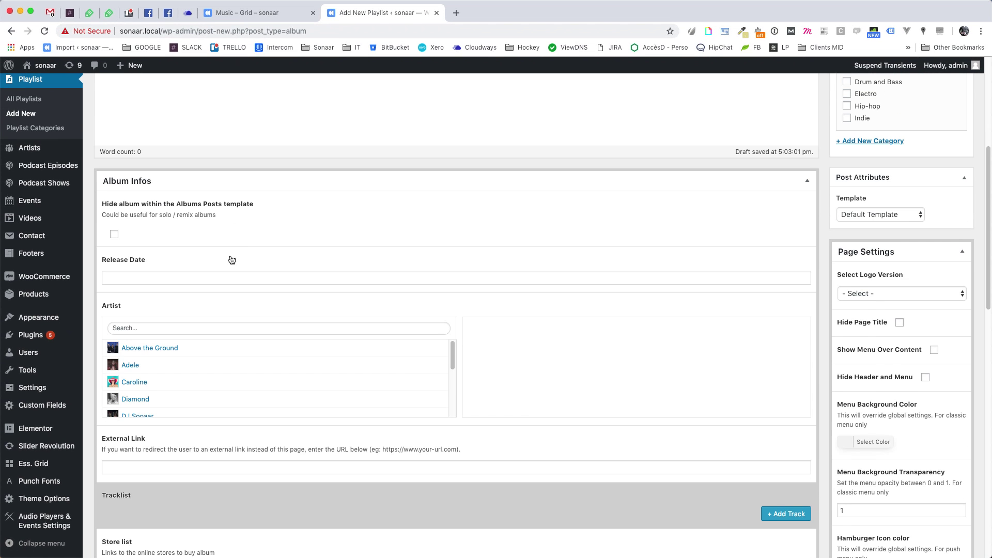
left_click(139, 273)
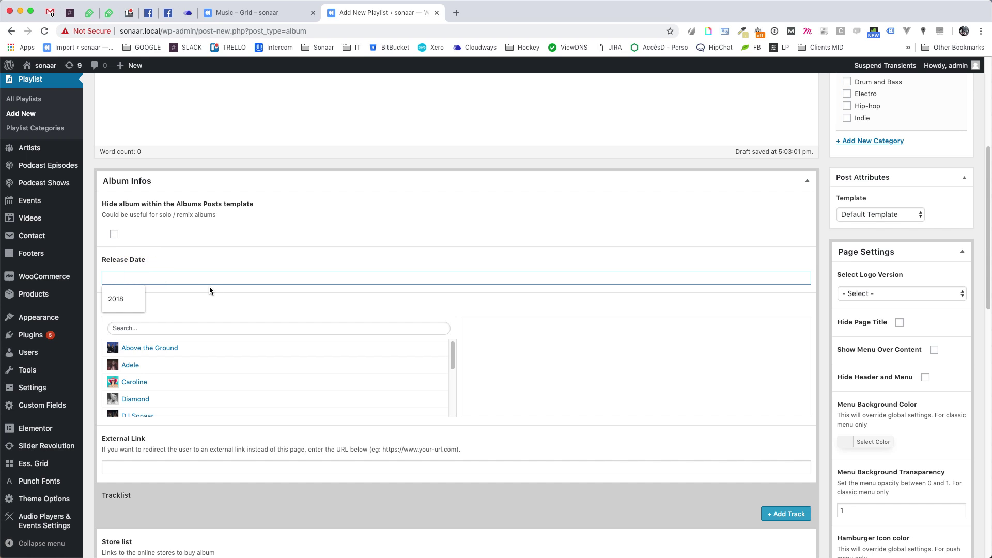
type("2019")
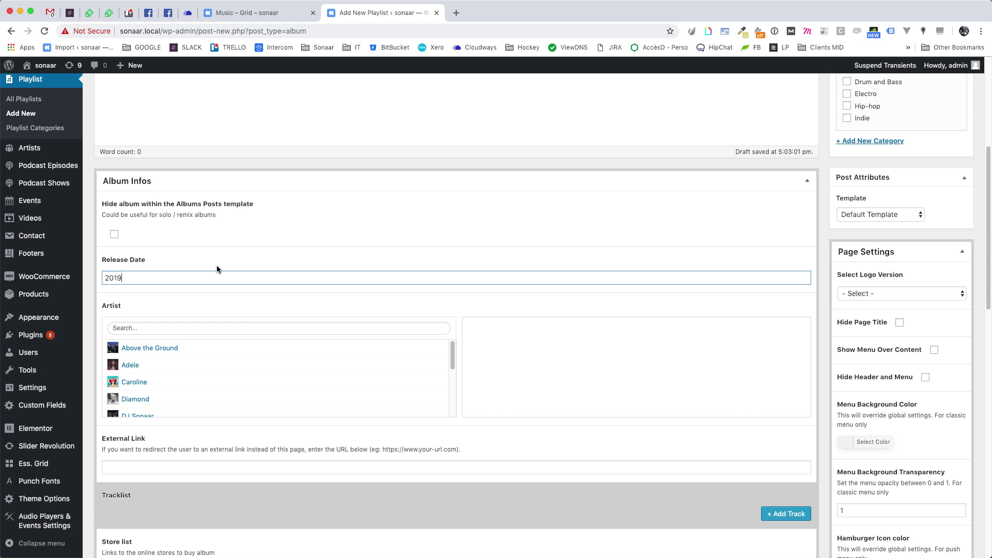
Try adding Above the Ground and Adele as artists, then remove both again.
left_click_drag(162, 346, 571, 354)
left_click(441, 346)
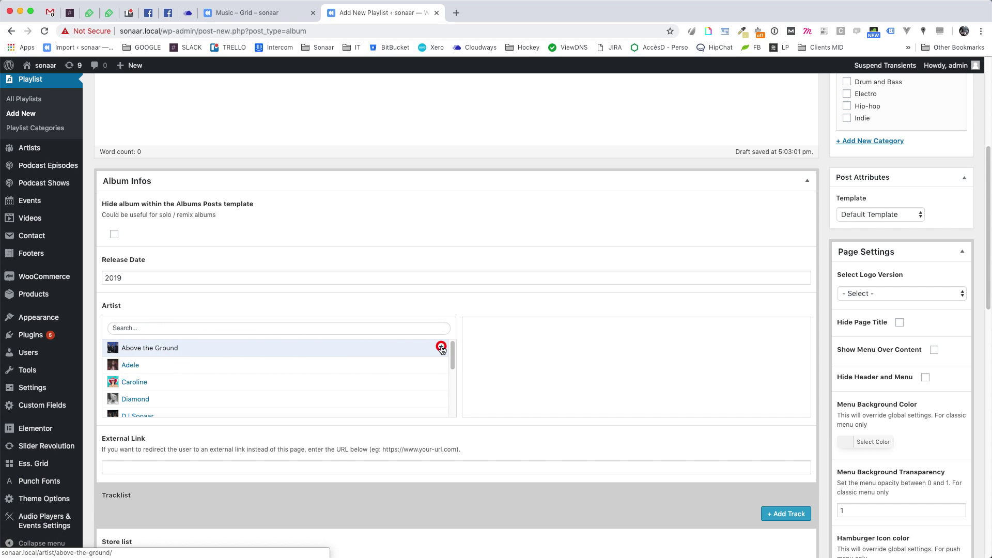
left_click(440, 366)
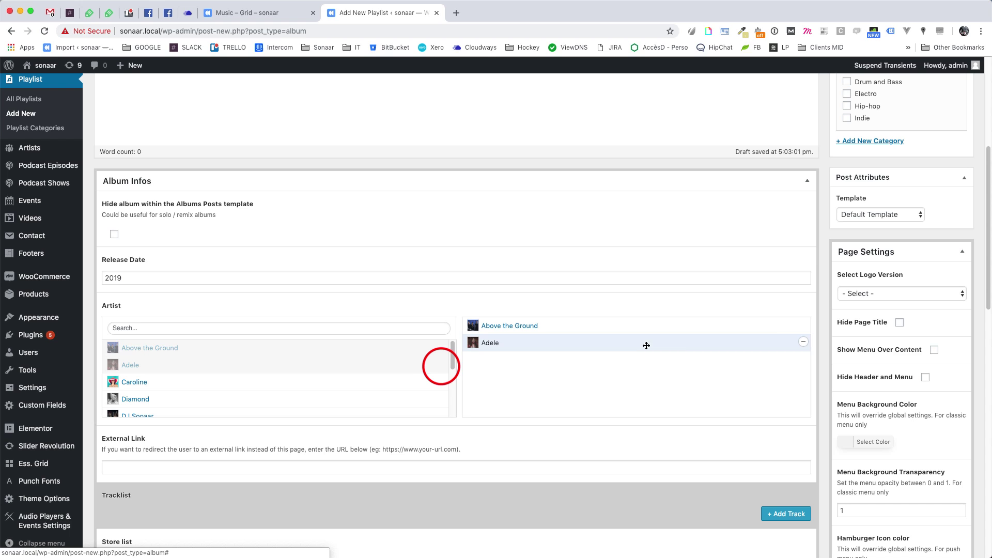
left_click(803, 326)
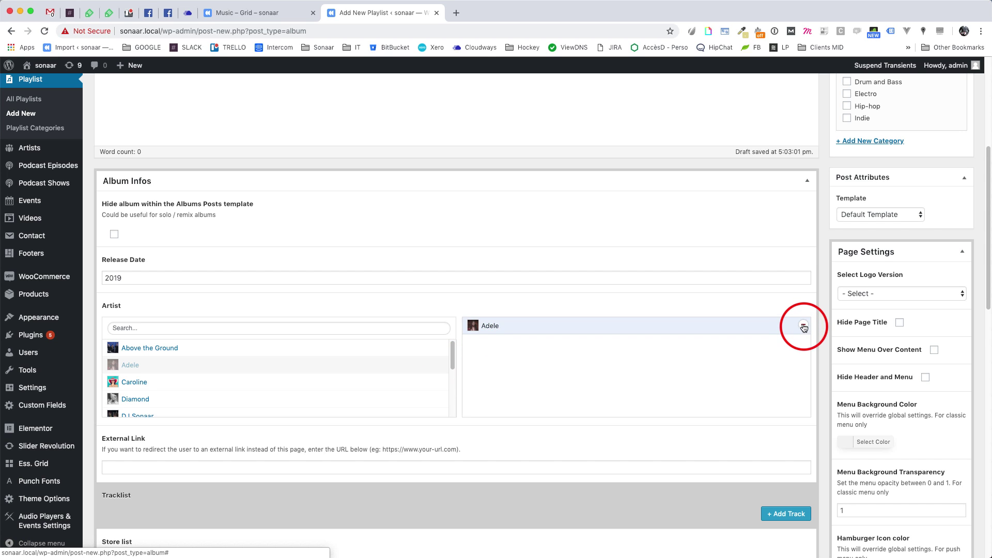
left_click(803, 327)
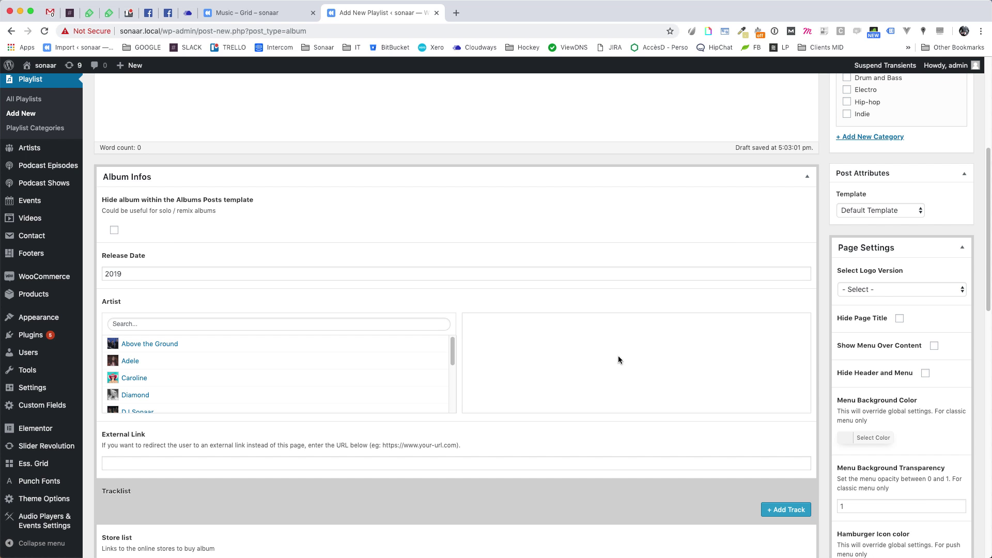
mouse_move(49, 300)
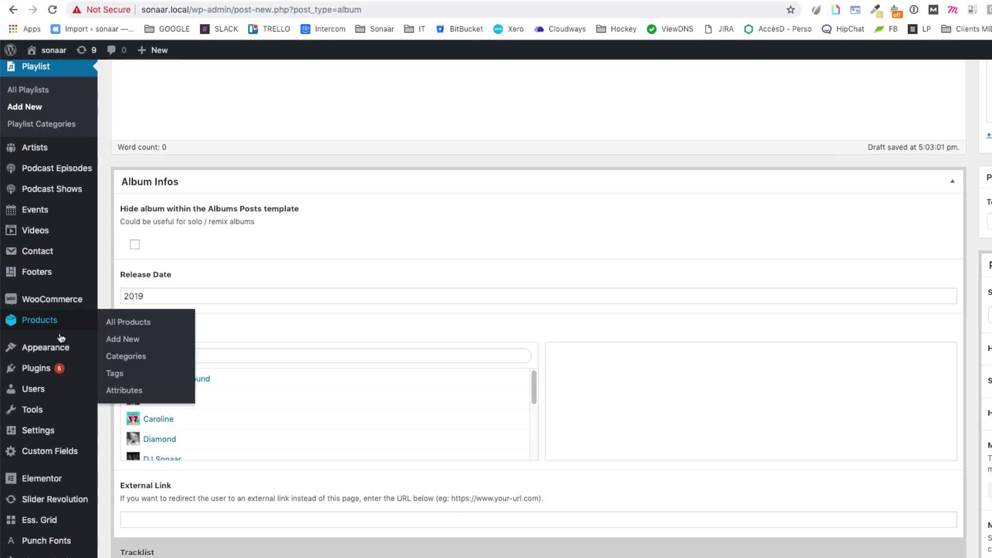
mouse_move(55, 149)
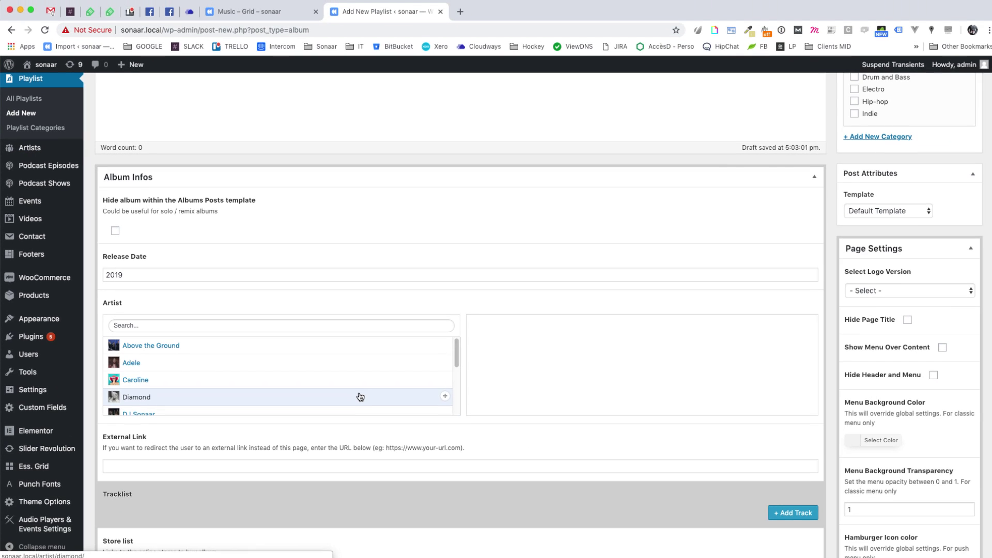
scroll(581, 545, "down", 2)
left_click(135, 459)
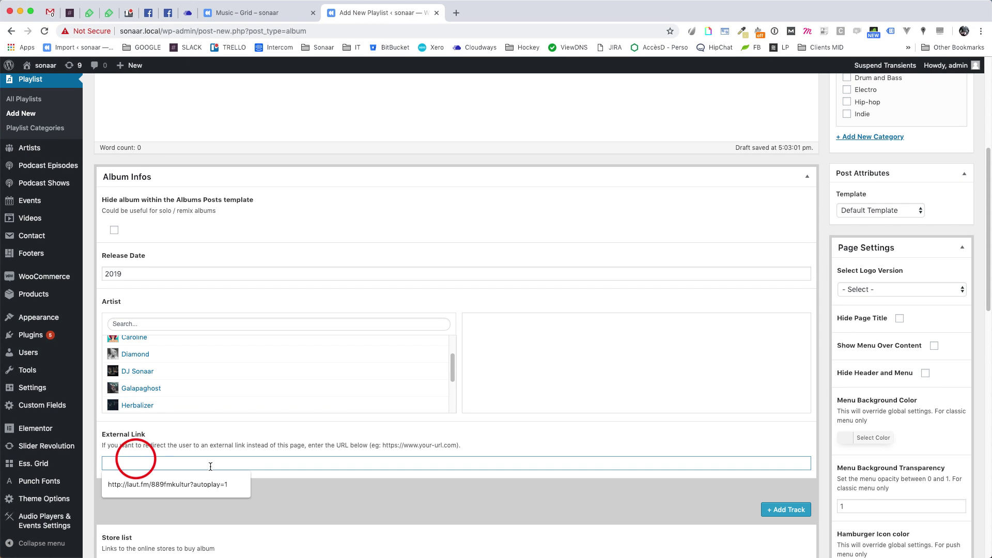
left_click(341, 462)
scroll(510, 334, "down", 2)
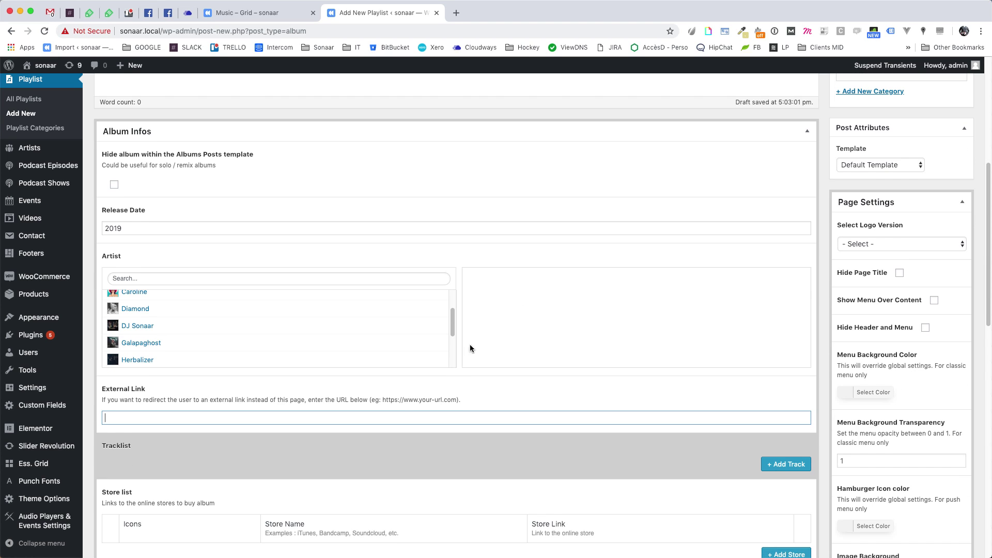
scroll(411, 336, "down", 2)
scroll(541, 404, "down", 5)
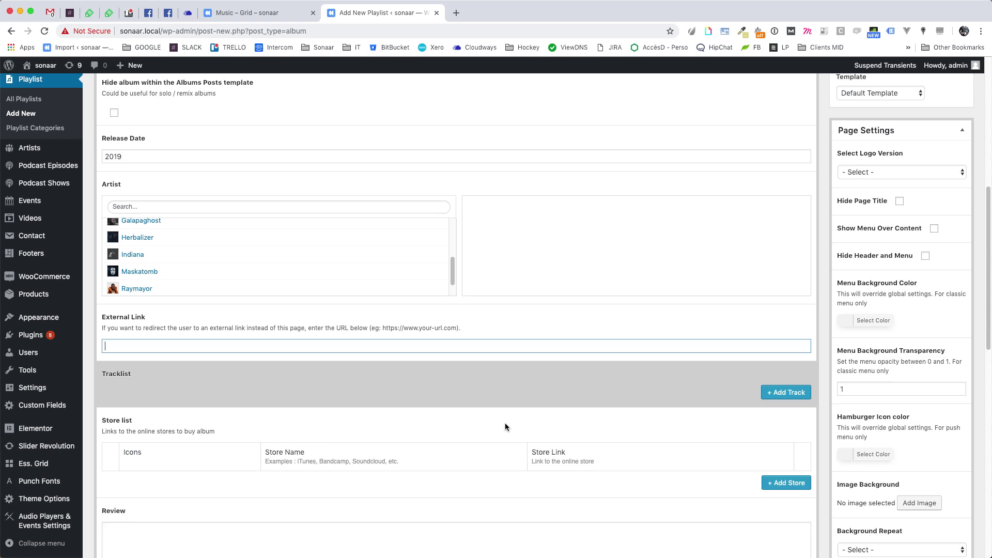
scroll(523, 389, "down", 3)
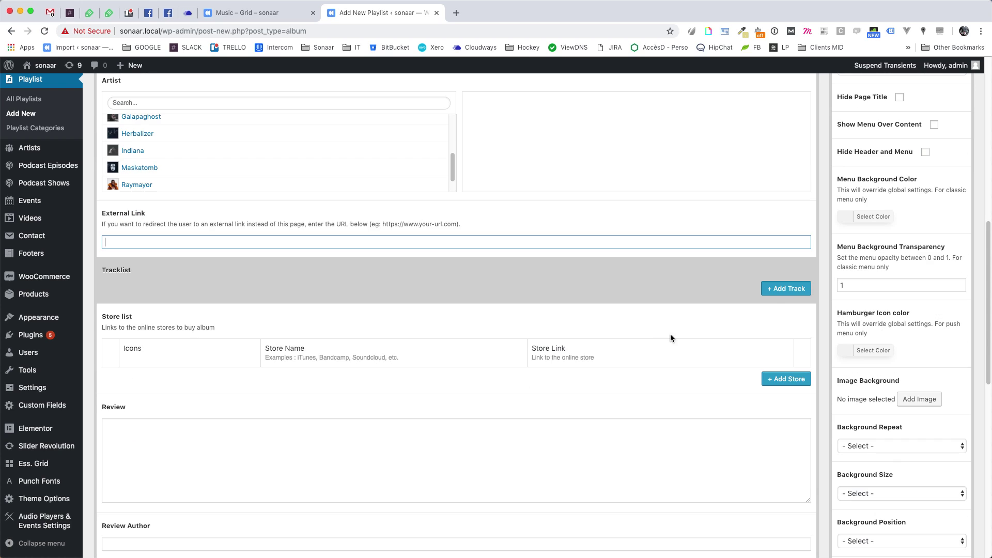
left_click(782, 290)
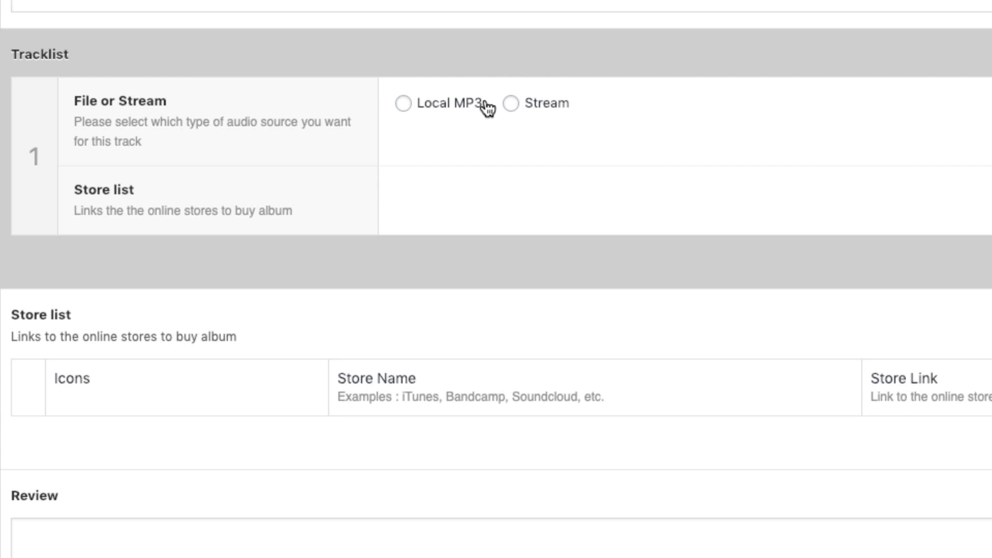
left_click(403, 104)
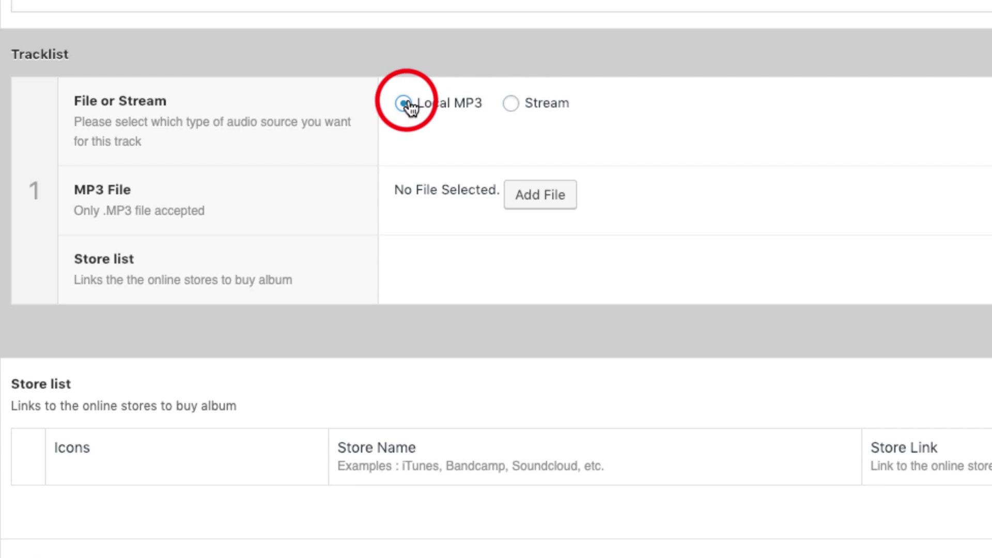
left_click(511, 104)
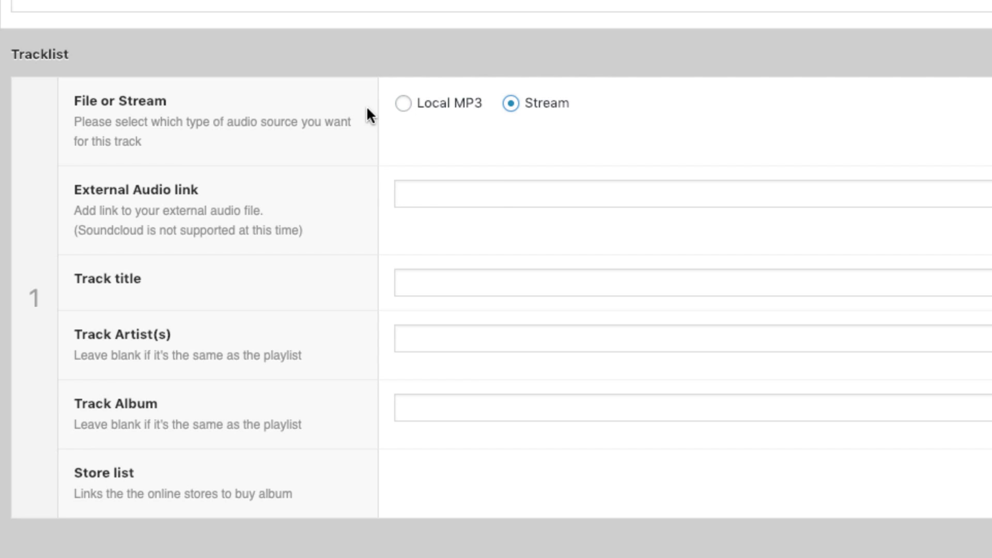
left_click(404, 106)
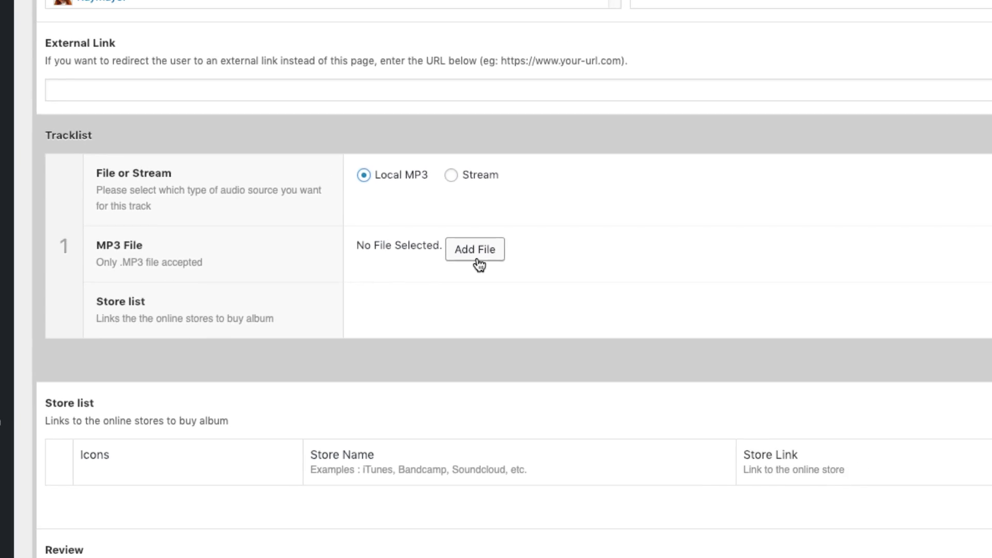
Upload 01.mp3 and attach it as track 1's MP3, titled Tempus Illusio.
left_click(551, 204)
left_click(514, 287)
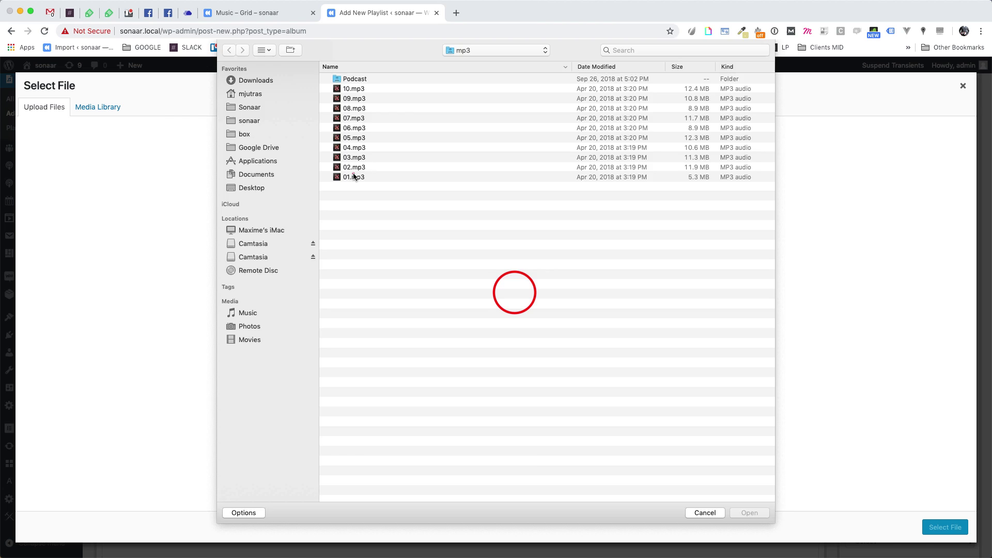
double_click(353, 174)
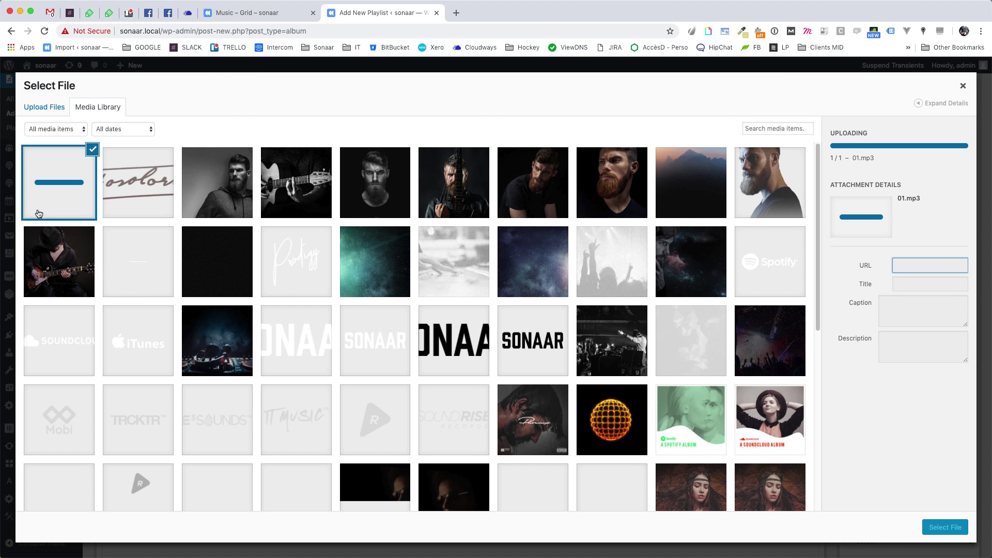
double_click(938, 250)
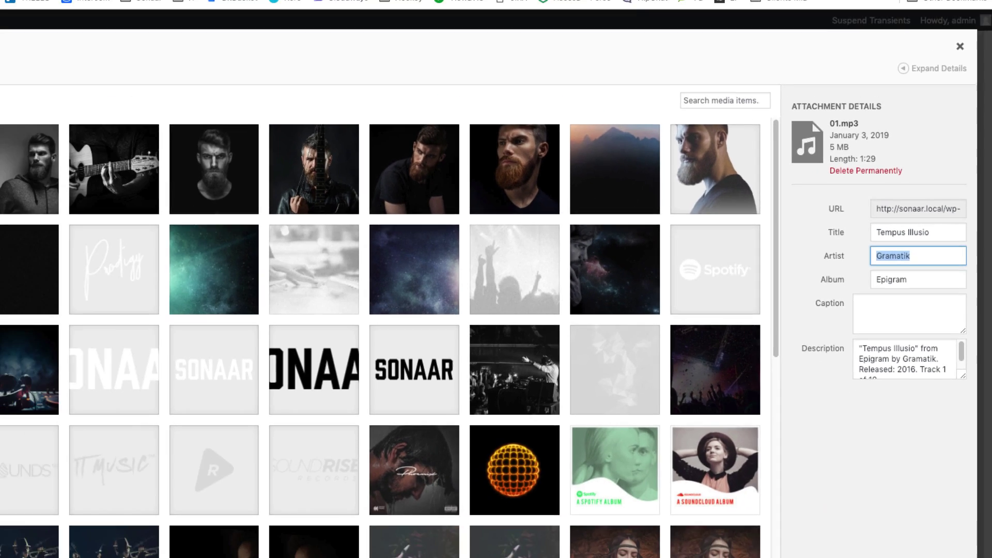
left_click(939, 524)
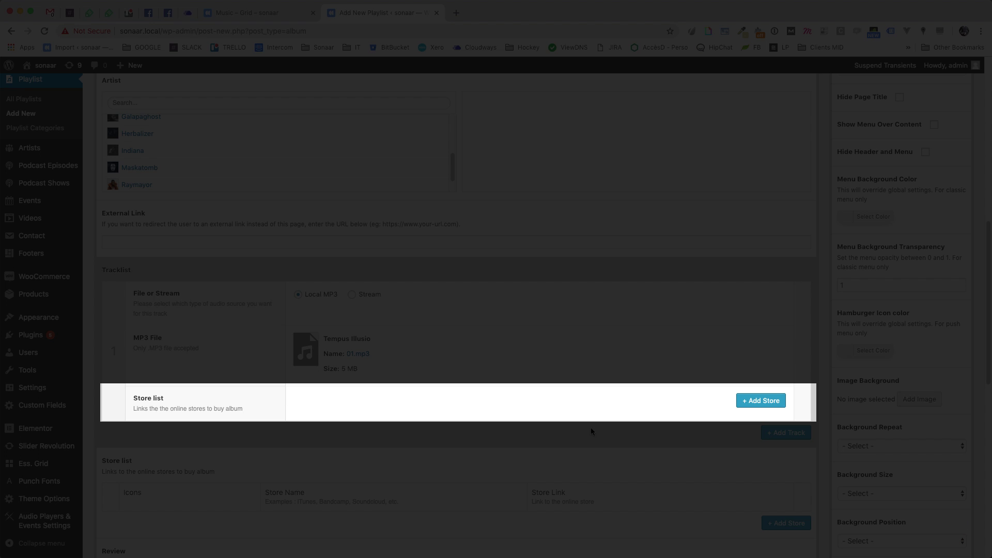
left_click(761, 402)
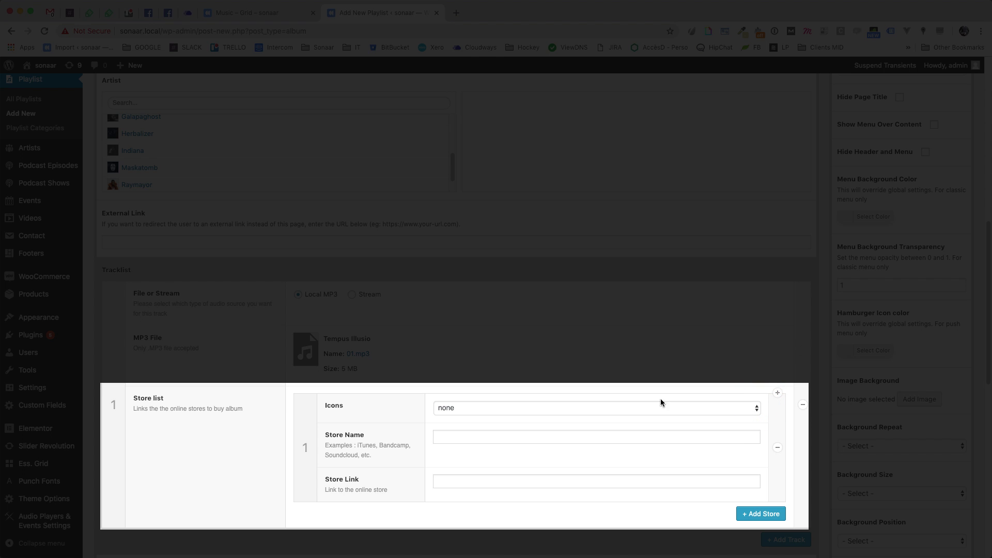
left_click(597, 401)
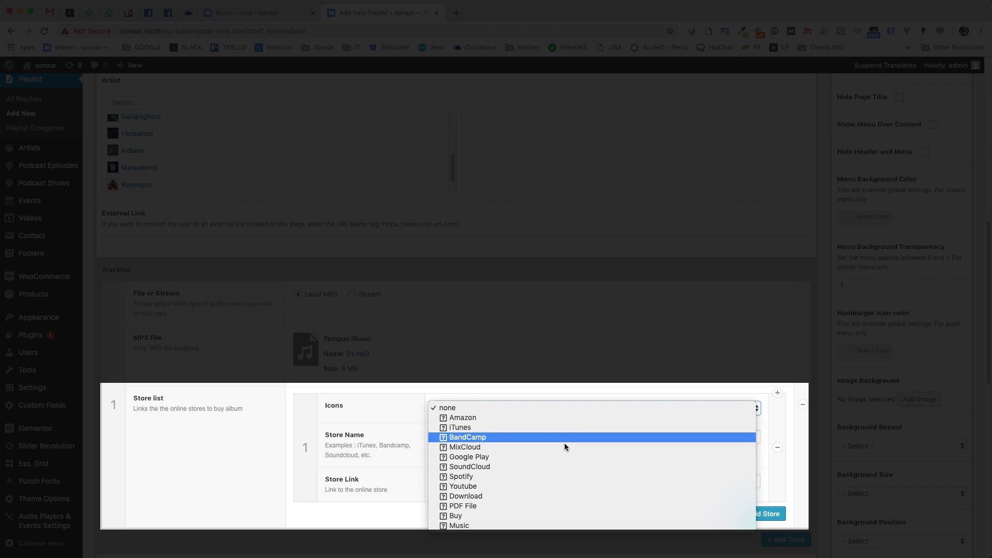
left_click(562, 482)
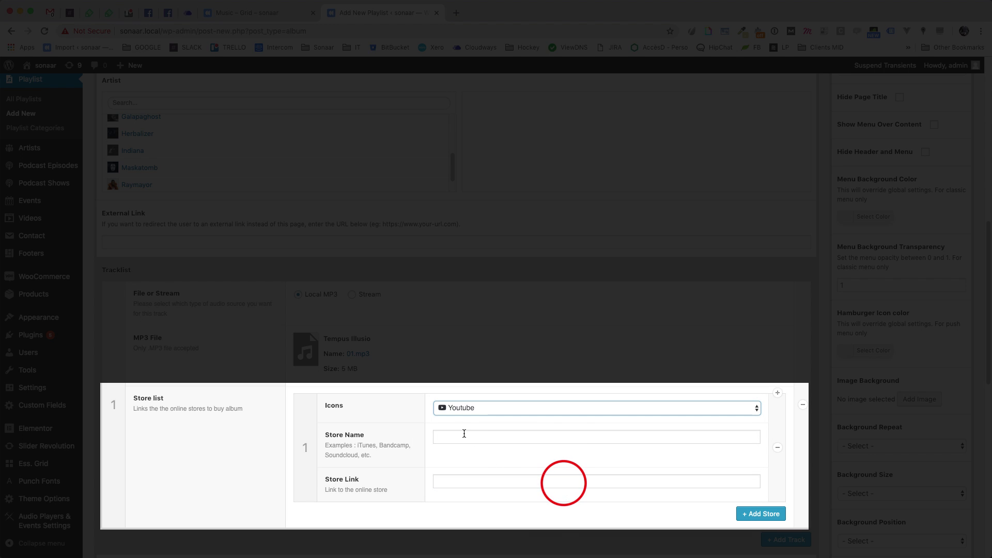
left_click(473, 438)
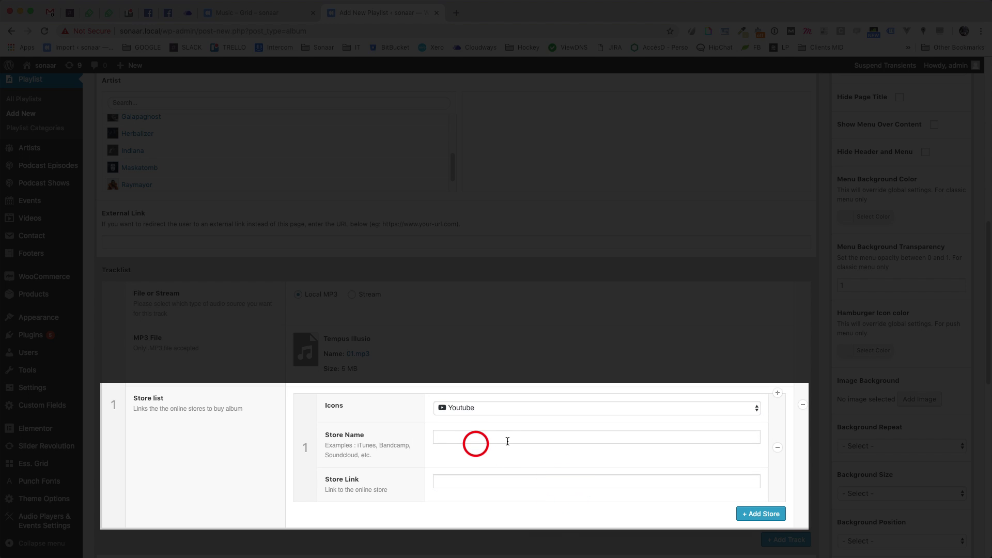
left_click(507, 437)
type("YouTube")
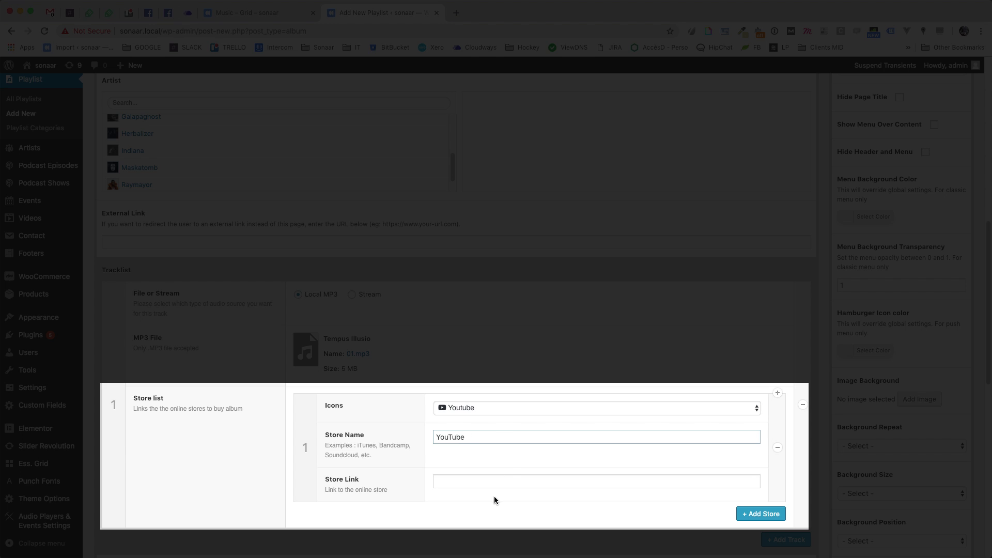
left_click(502, 471)
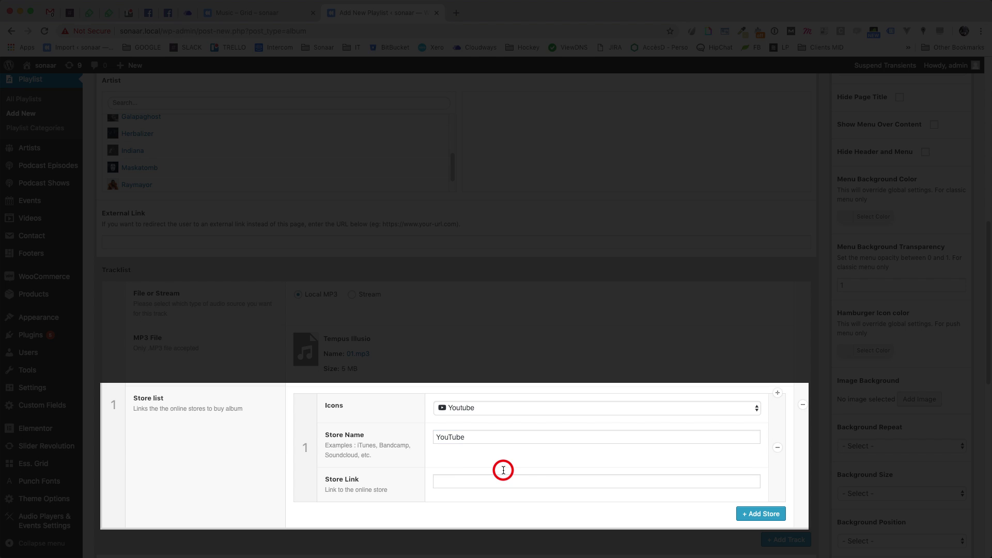
left_click(489, 480)
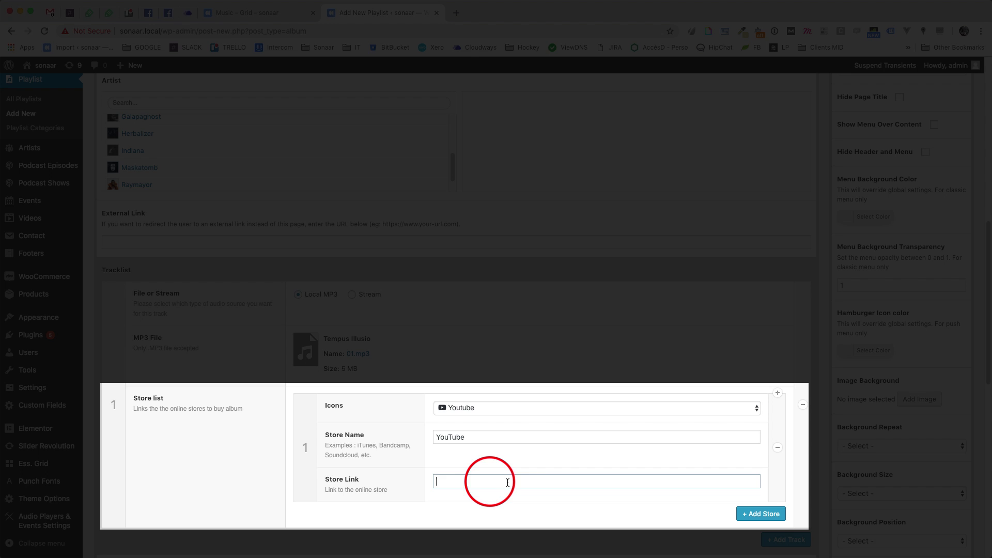
left_click(507, 482)
type("https://youtube.com/")
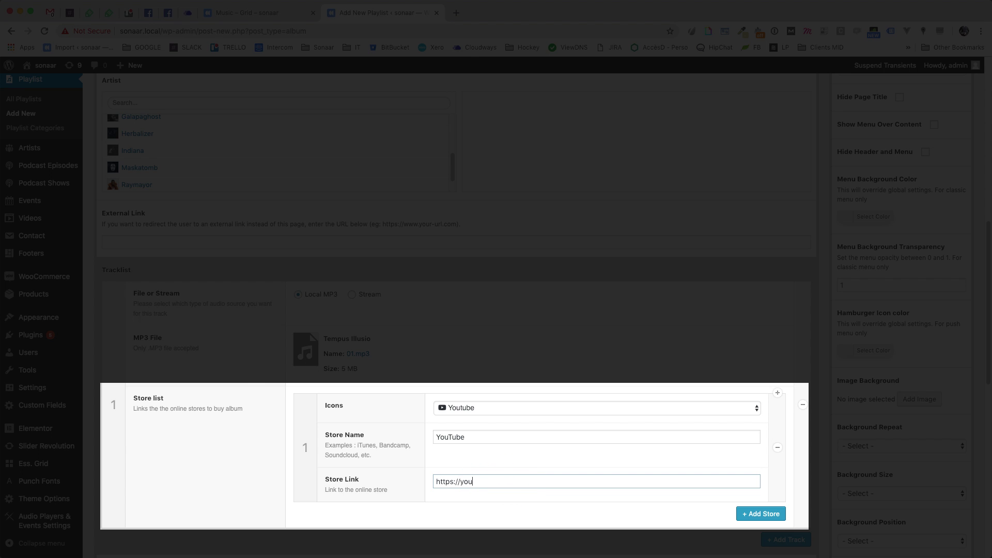
Add a second track and attach an uploaded 02.mp3 to it.
scroll(542, 482, "down", 3)
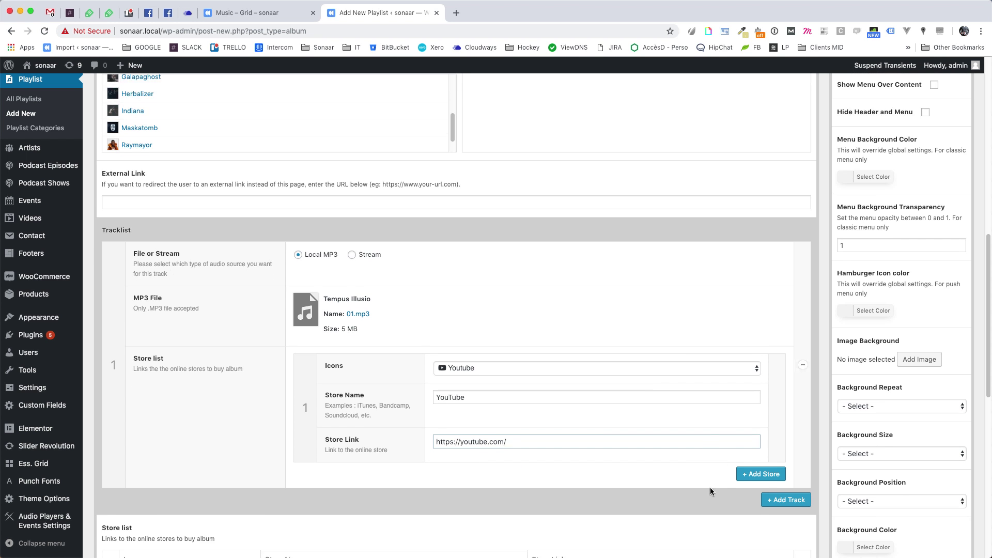
left_click(785, 470)
left_click(309, 470)
left_click(373, 520)
left_click(535, 305)
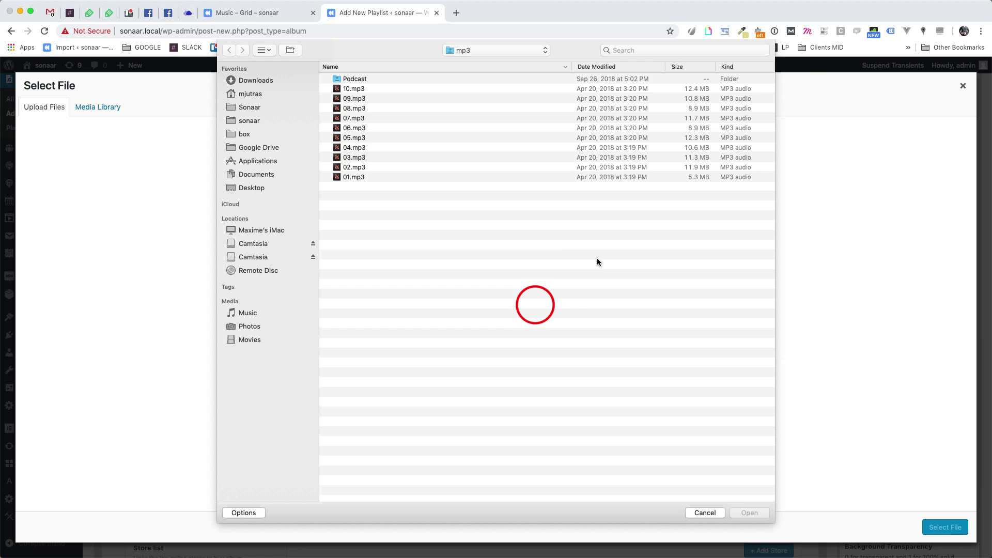
double_click(354, 163)
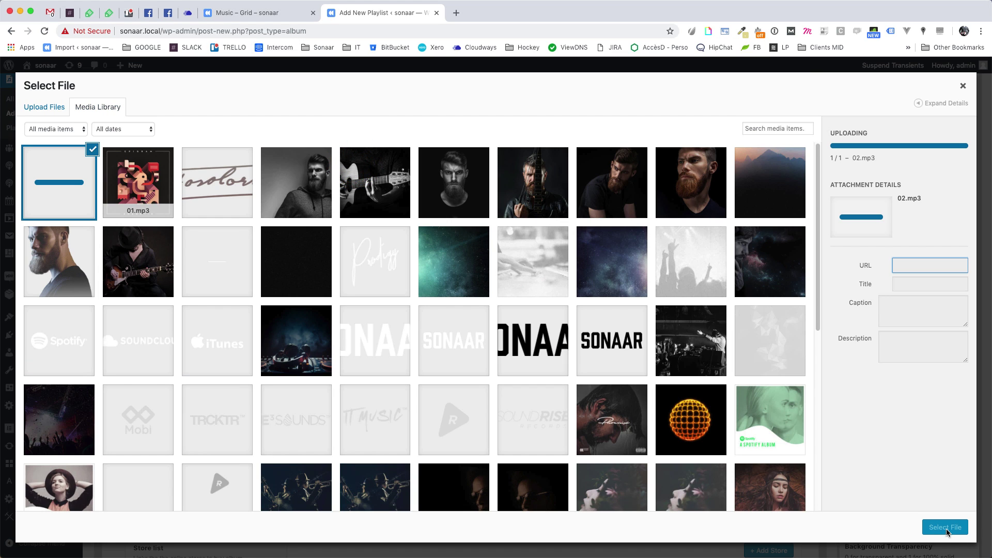
left_click(948, 532)
Add a third track using a local MP3 and upload 03.mp3 for it.
scroll(775, 362, "down", 5)
left_click(775, 401)
left_click(308, 404)
left_click(370, 452)
left_click(496, 288)
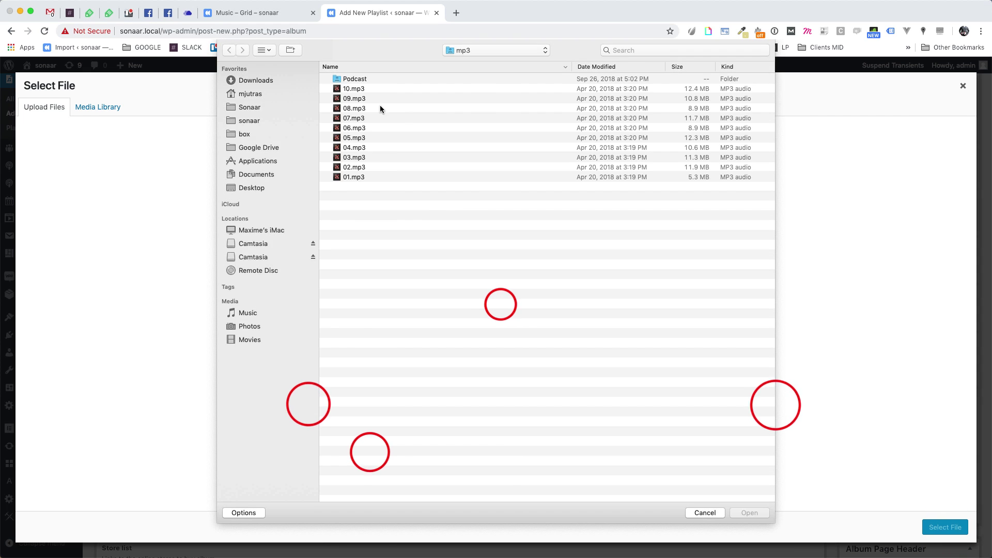
double_click(355, 155)
left_click(946, 527)
scroll(482, 368, "down", 5)
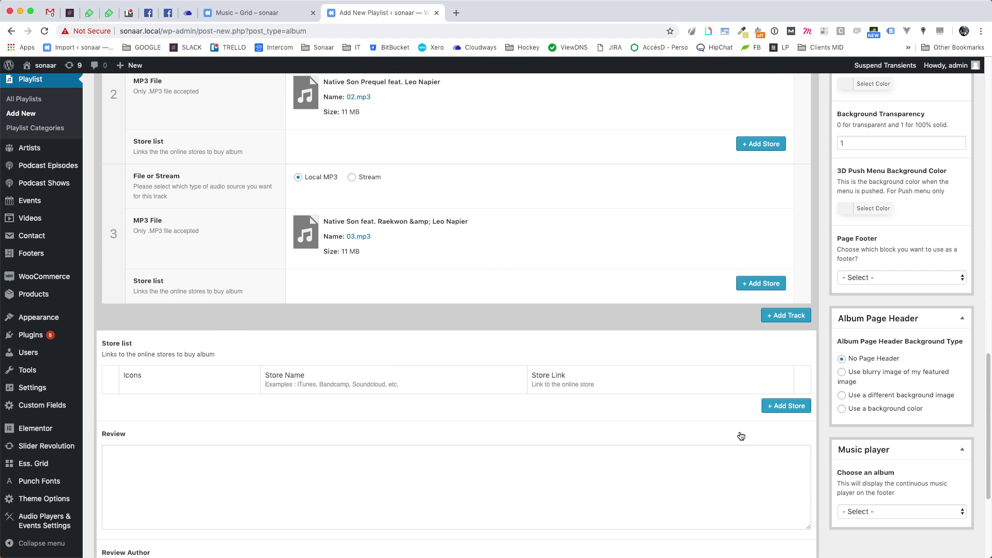
left_click(784, 405)
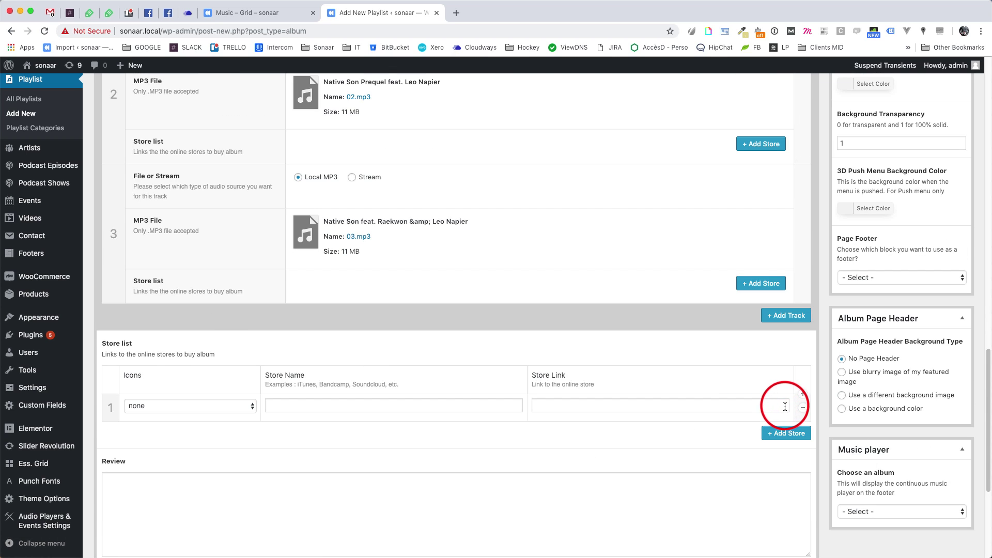
left_click(197, 406)
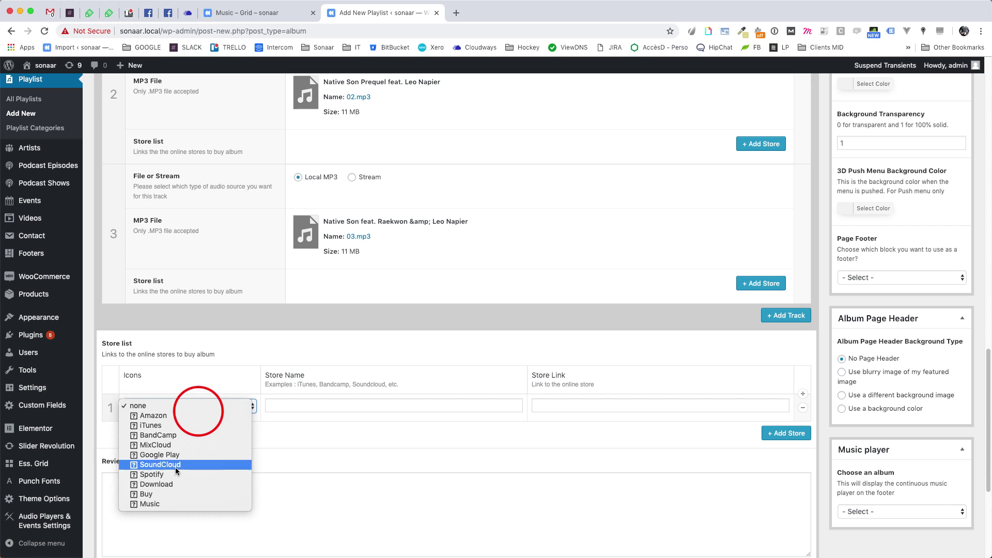
left_click(157, 425)
left_click(334, 405)
type("iTunes")
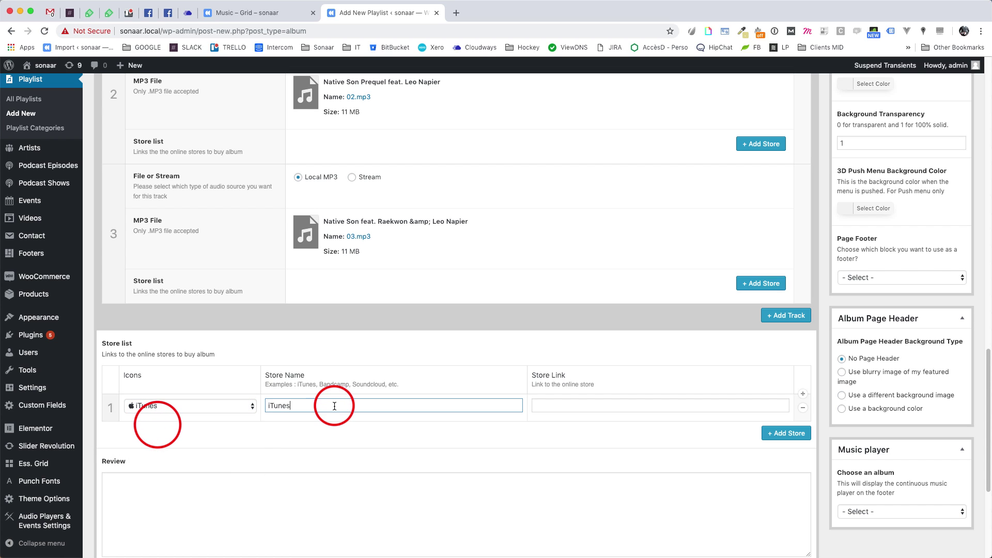
key("Tab")
type("https://yourlinktooour")
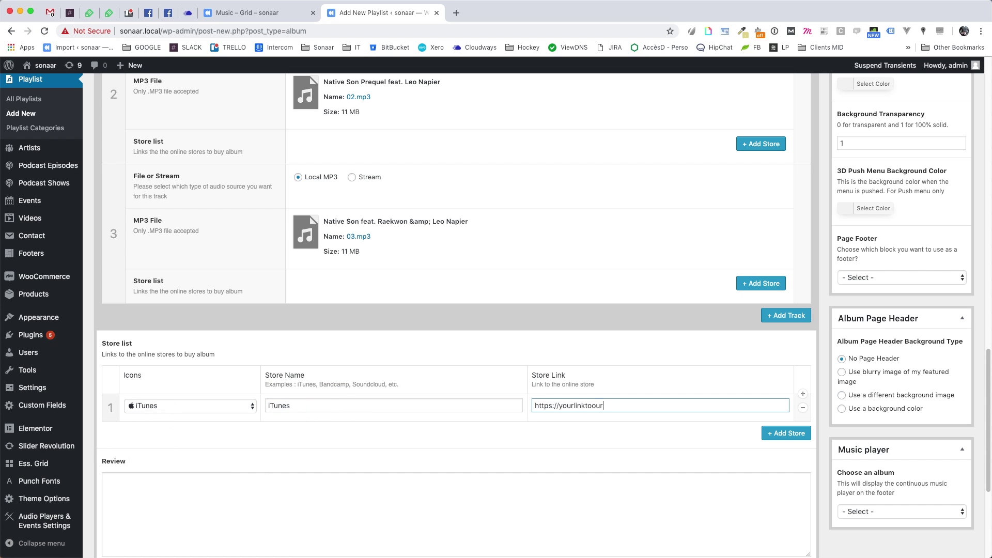
type("ralbumhere.com")
scroll(347, 437, "down", 3)
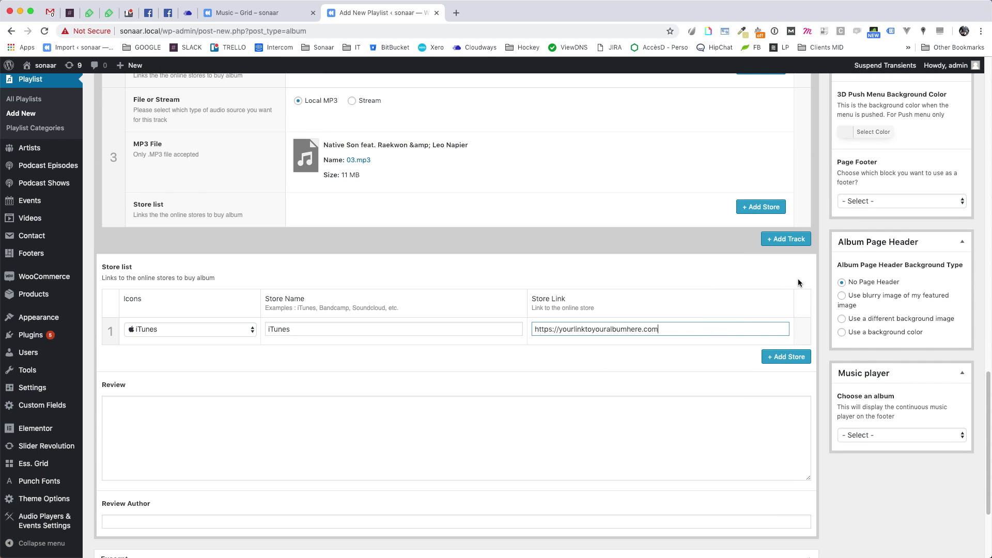
scroll(799, 277, "up", 10)
Pick the Horizon image from the media library as the album's featured image.
scroll(951, 279, "up", 5)
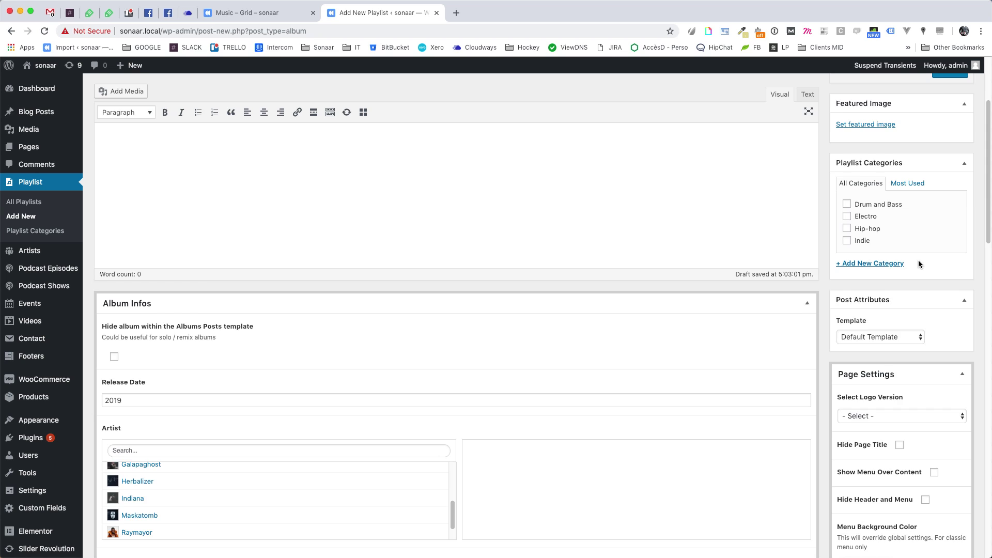
scroll(918, 263, "up", 3)
left_click(877, 250)
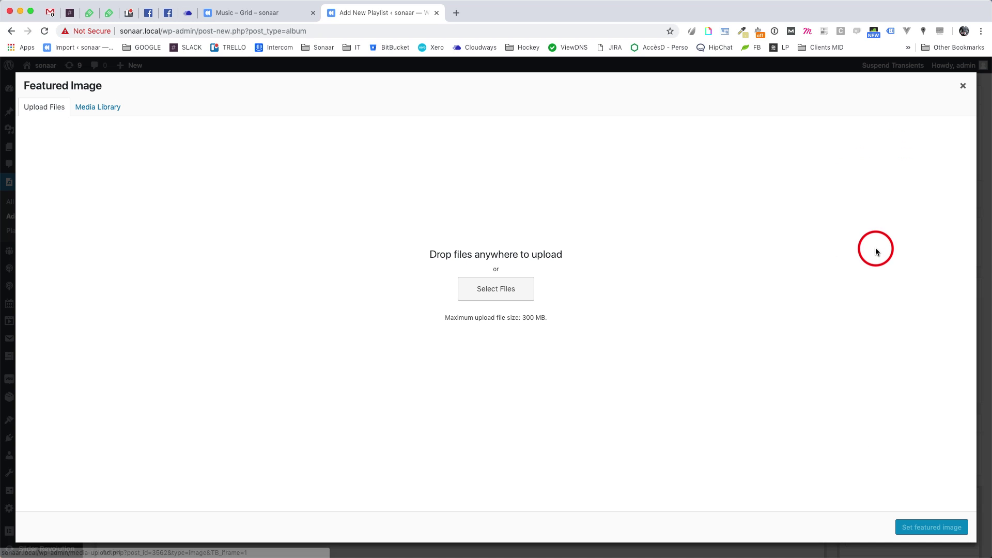
left_click(83, 107)
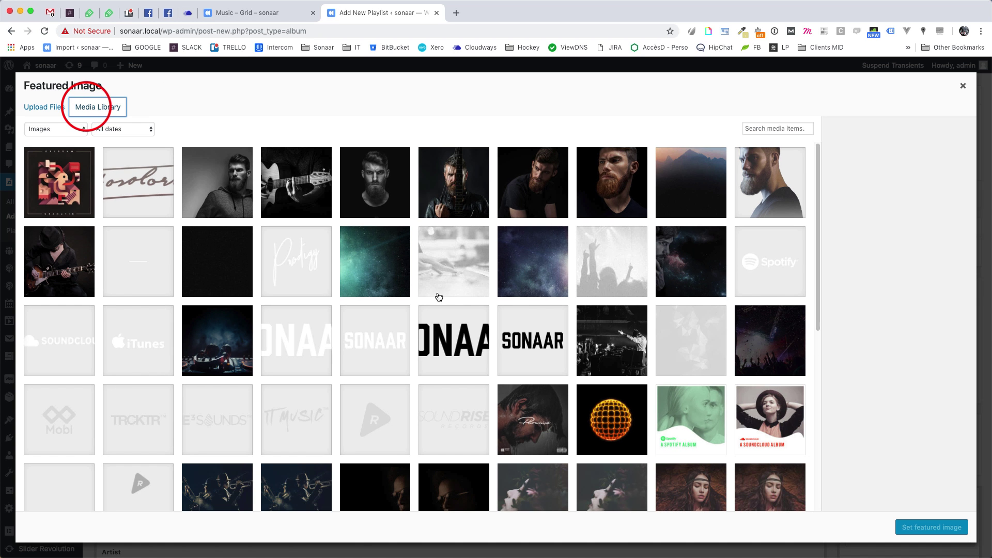
scroll(439, 297, "down", 4)
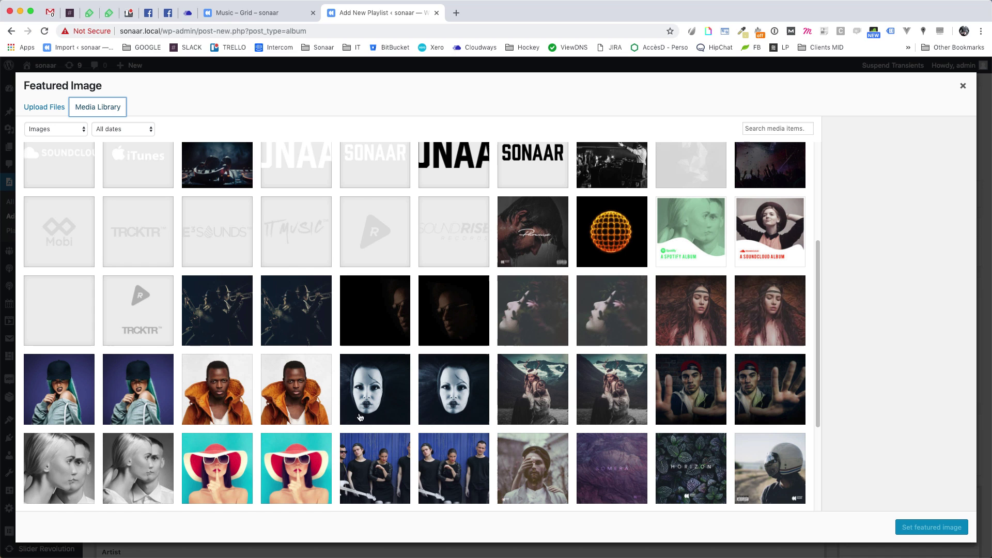
scroll(353, 292, "down", 1)
scroll(376, 280, "down", 3)
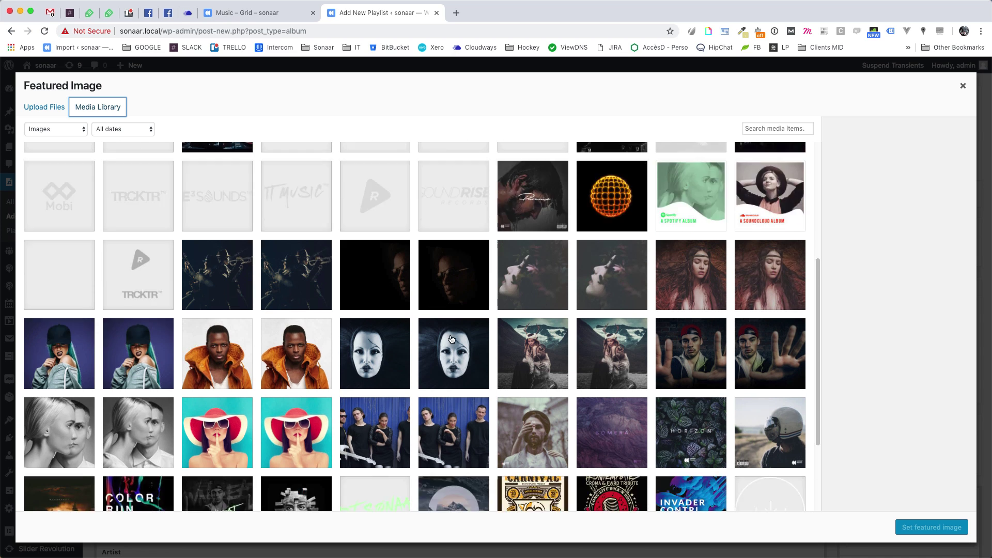
left_click(686, 318)
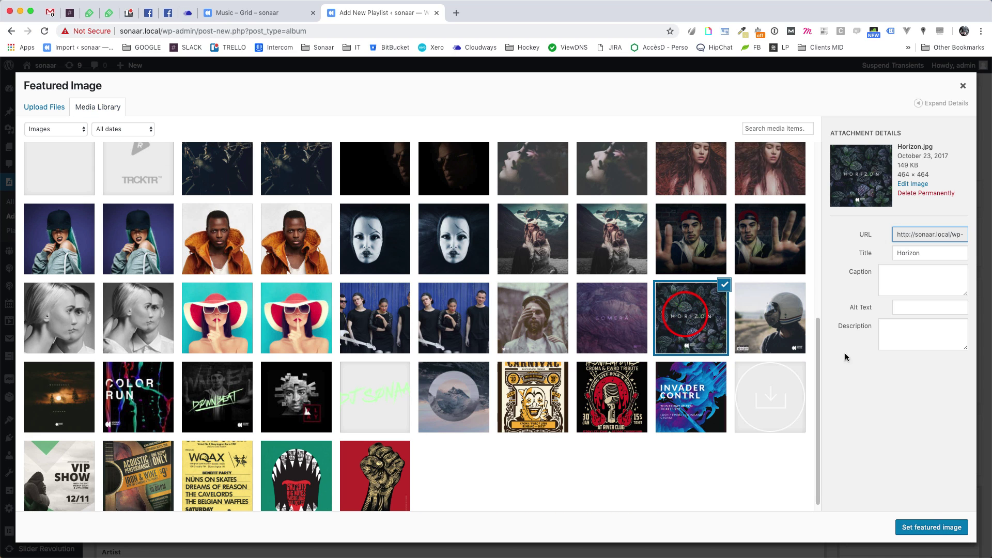
left_click(921, 527)
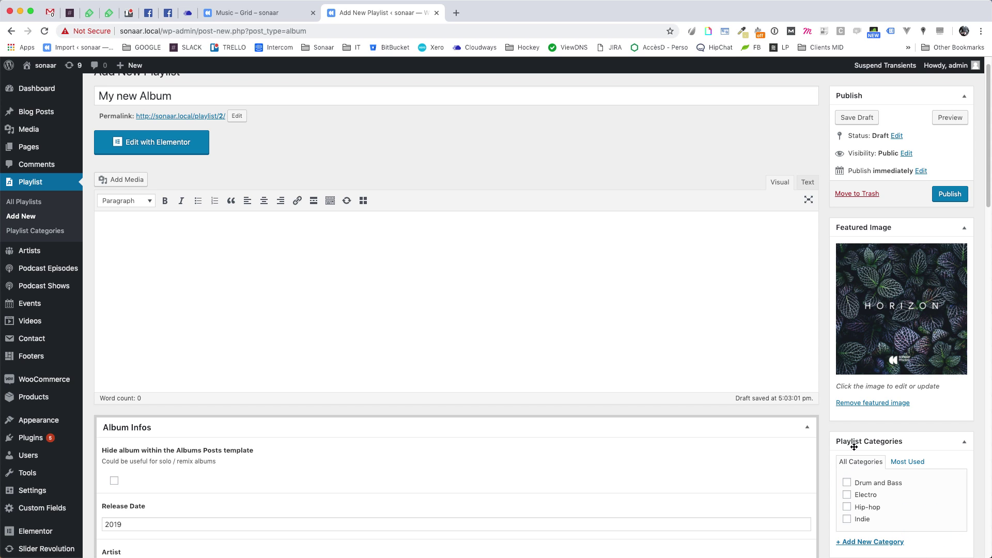
Turn on Show Menu Over Content and set the logo version to Light.
scroll(885, 429, "down", 5)
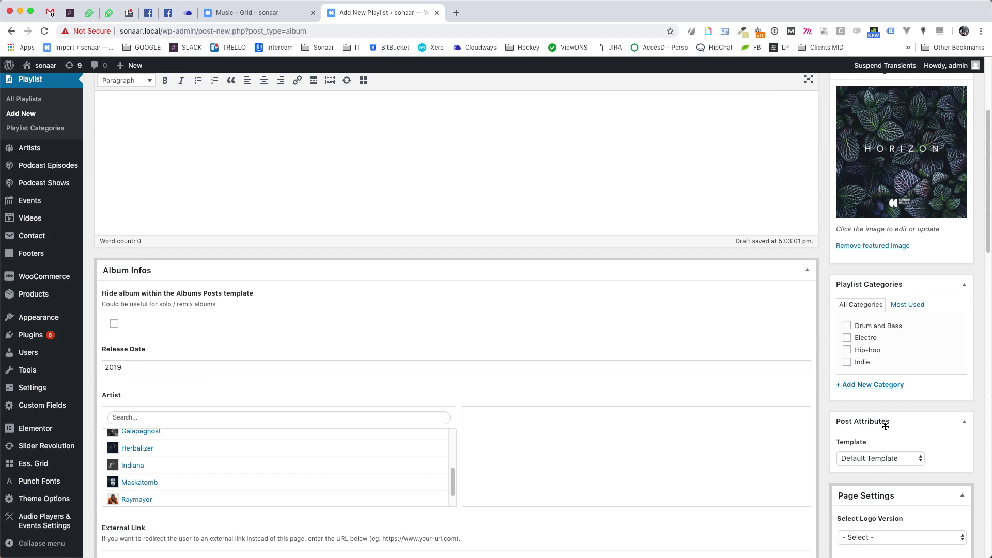
scroll(885, 426, "down", 2)
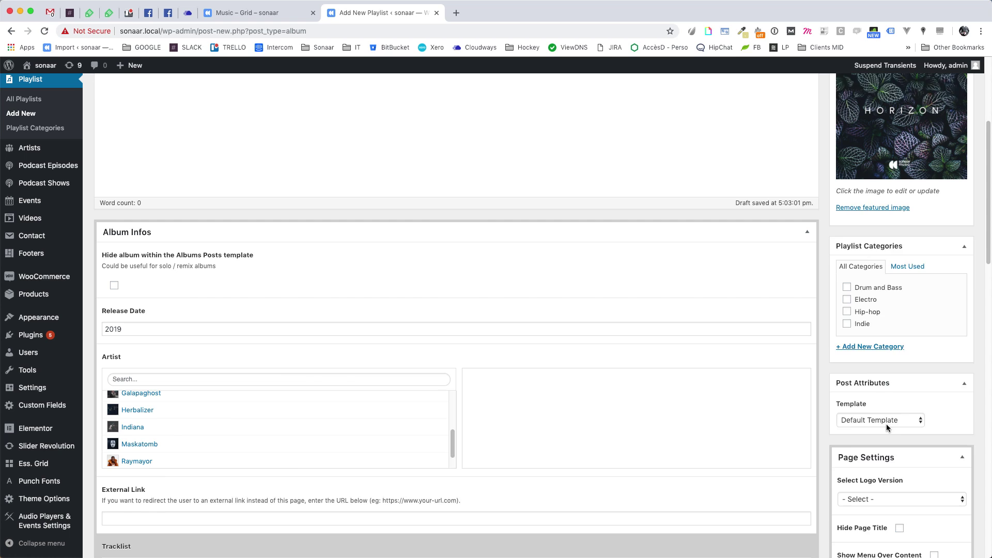
scroll(862, 443, "down", 6)
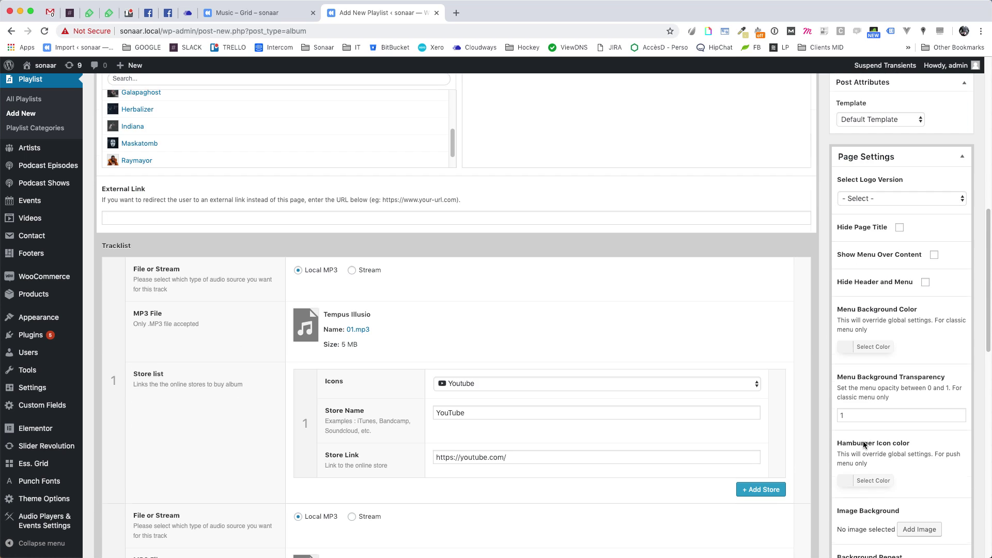
left_click(933, 254)
left_click(929, 198)
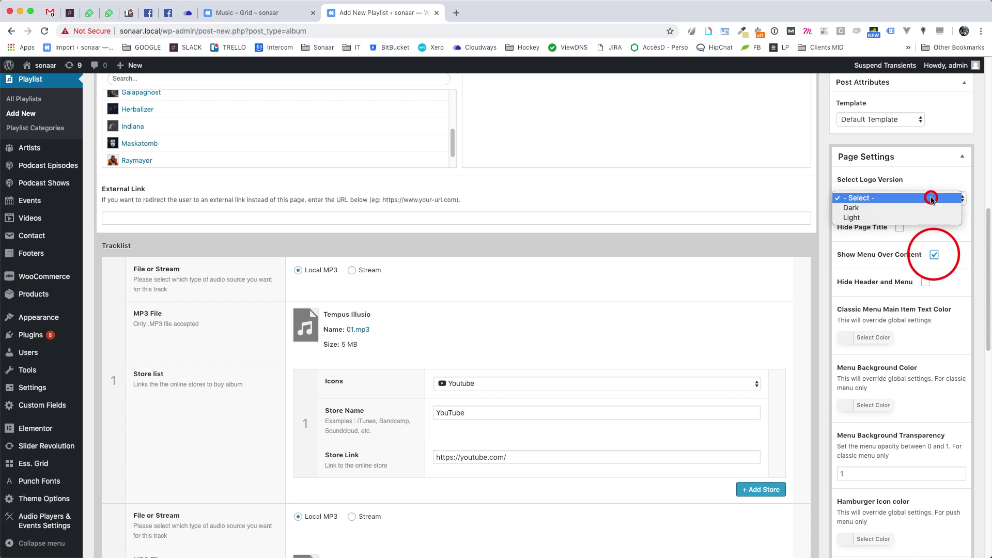
left_click(901, 217)
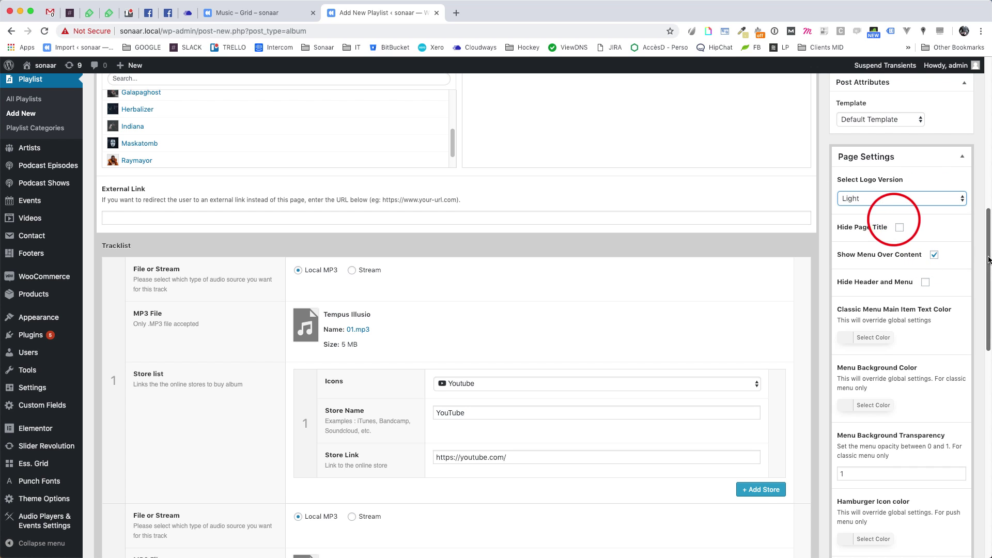
left_click_drag(986, 257, 986, 281)
Make the Classic Menu main item text white and tick the Electro category.
left_click(845, 313)
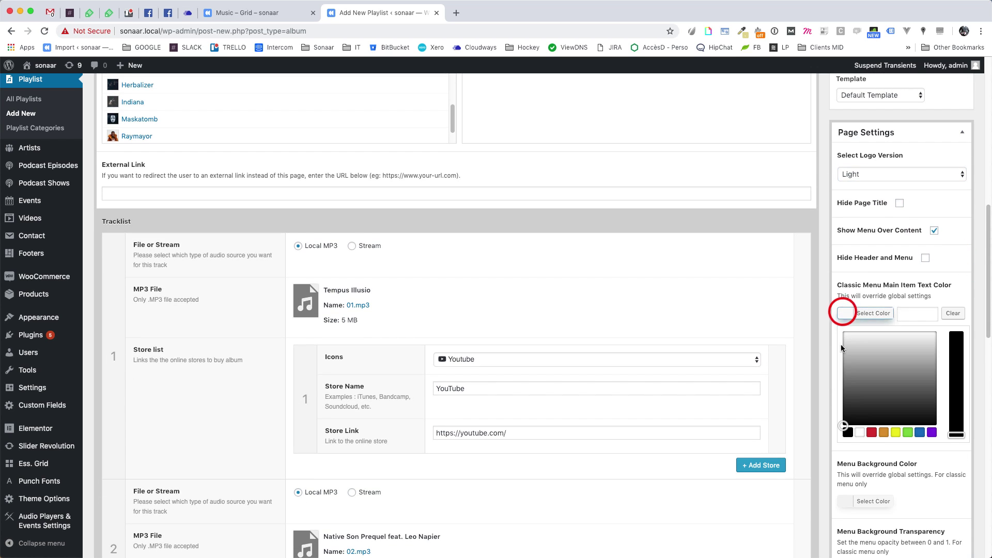
left_click(860, 431)
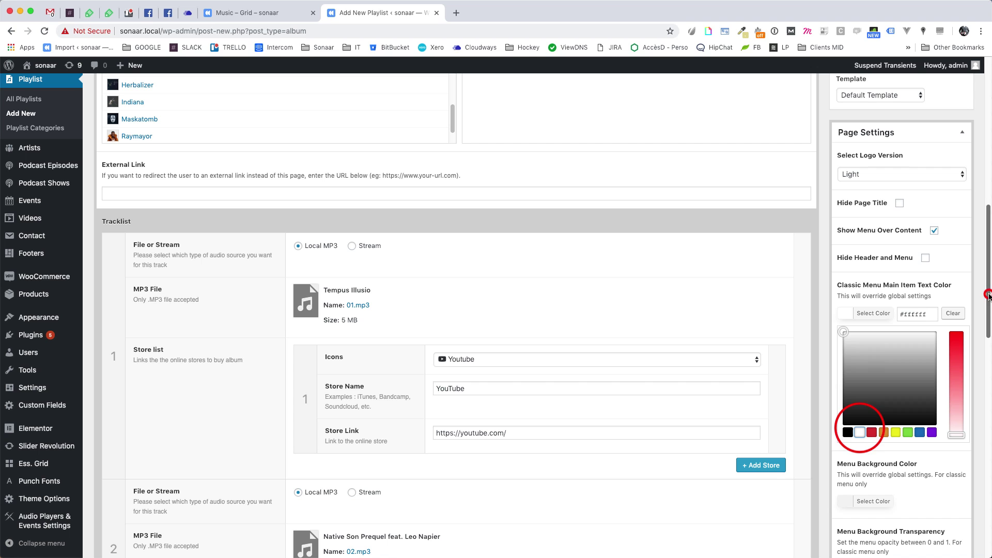
left_click_drag(975, 296, 975, 203)
left_click(847, 247)
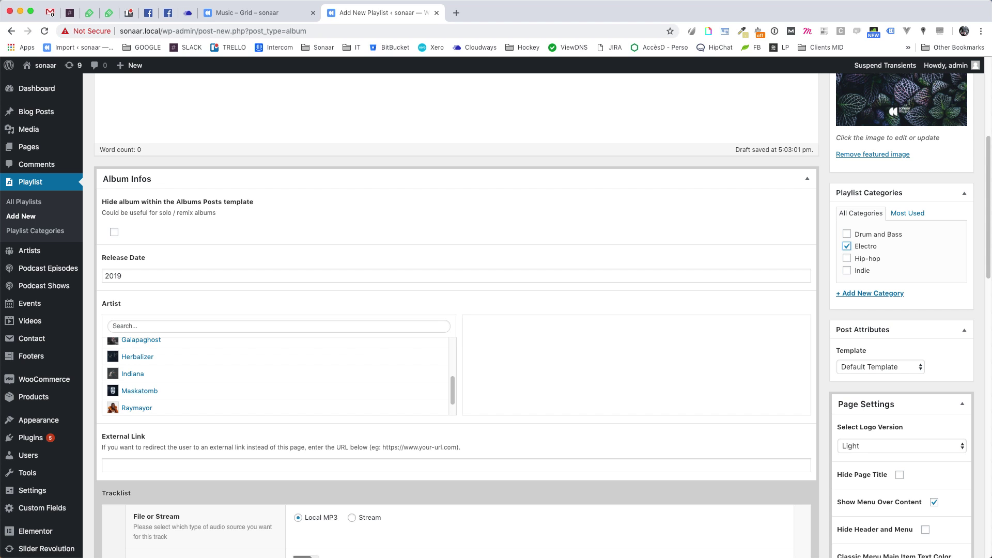
Choose 'Use blurry image of my featured image' for the album header and publish.
scroll(912, 454, "down", 15)
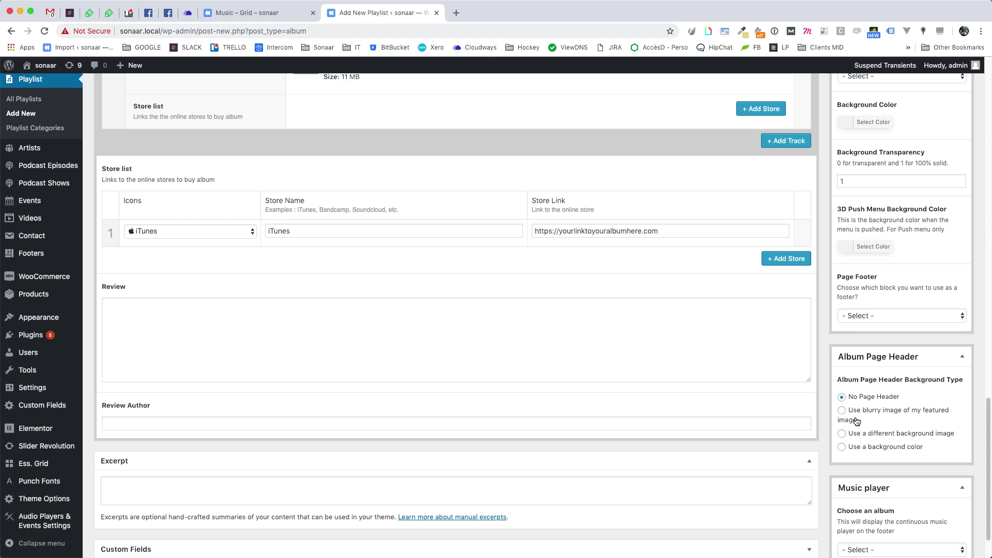
left_click(870, 411)
left_click(842, 410)
left_click(890, 413)
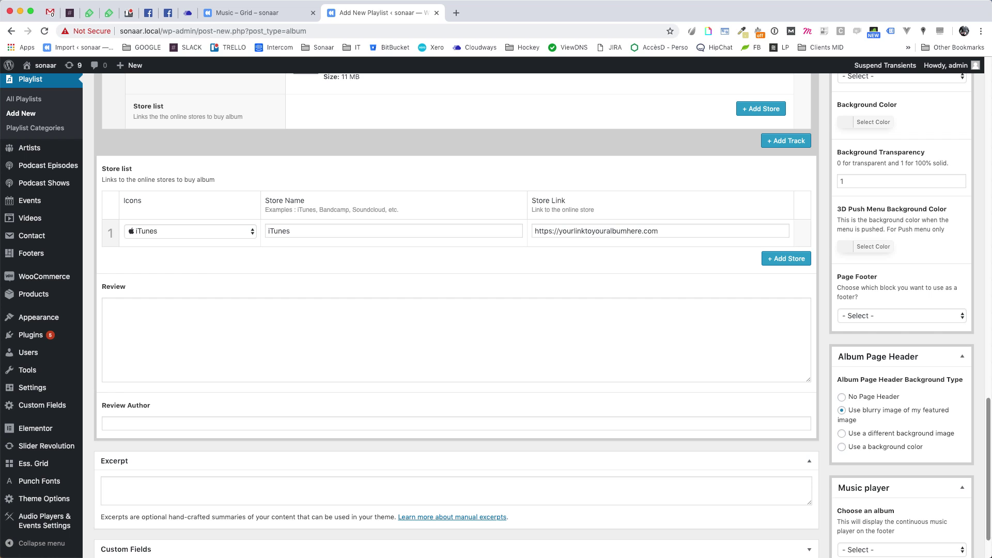
scroll(455, 316, "up", 15)
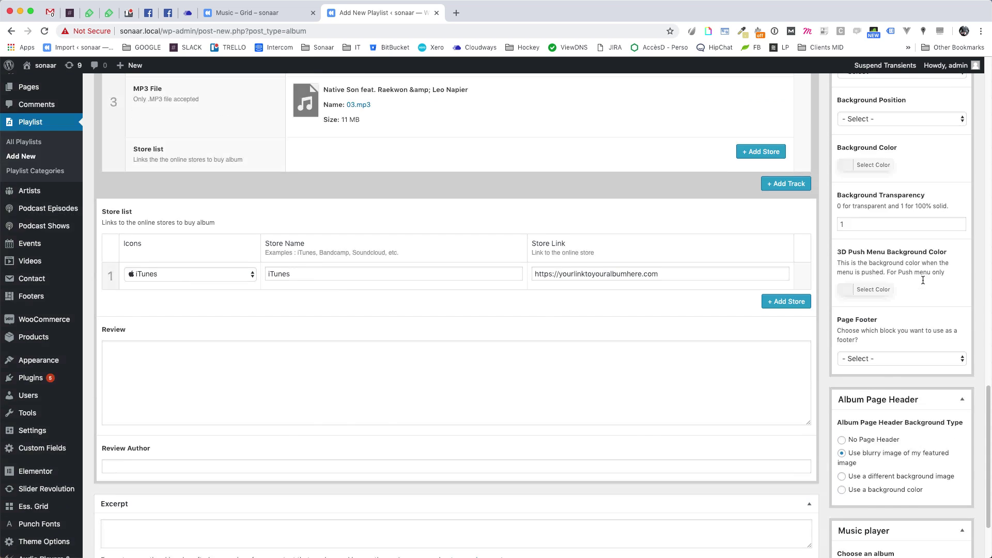
left_click(955, 213)
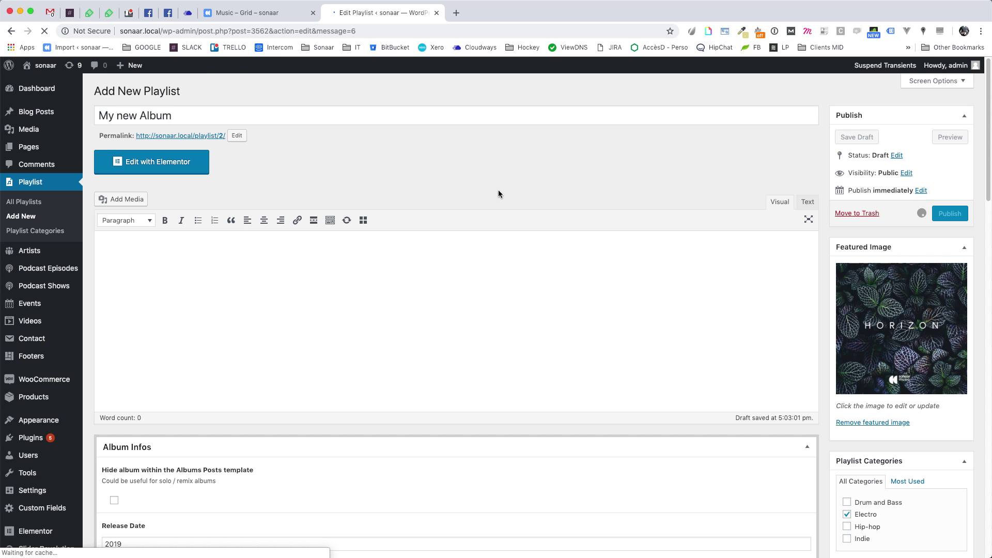
View the published My new Album page, play Tempus Illusio, and show the full-screen track list.
left_click(153, 65, "super")
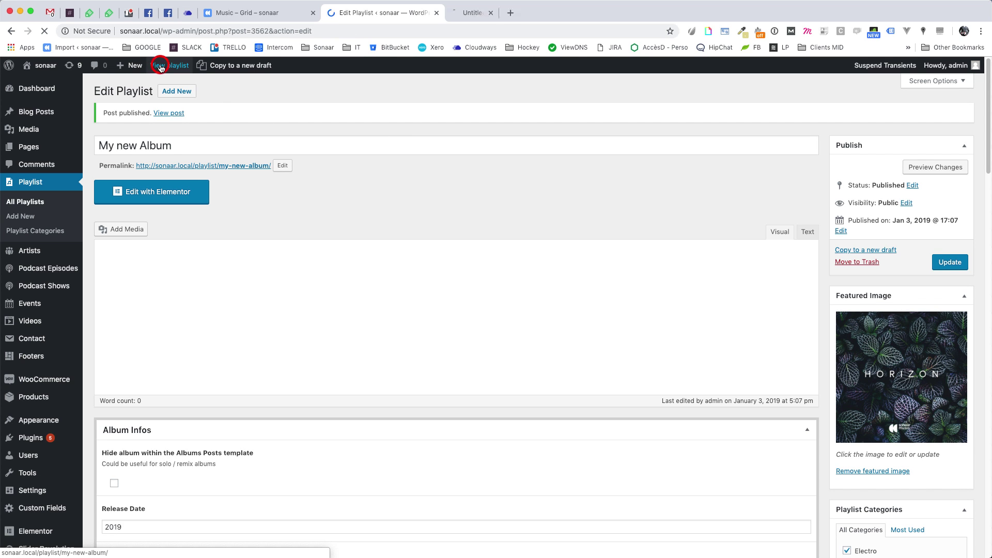
left_click(498, 13)
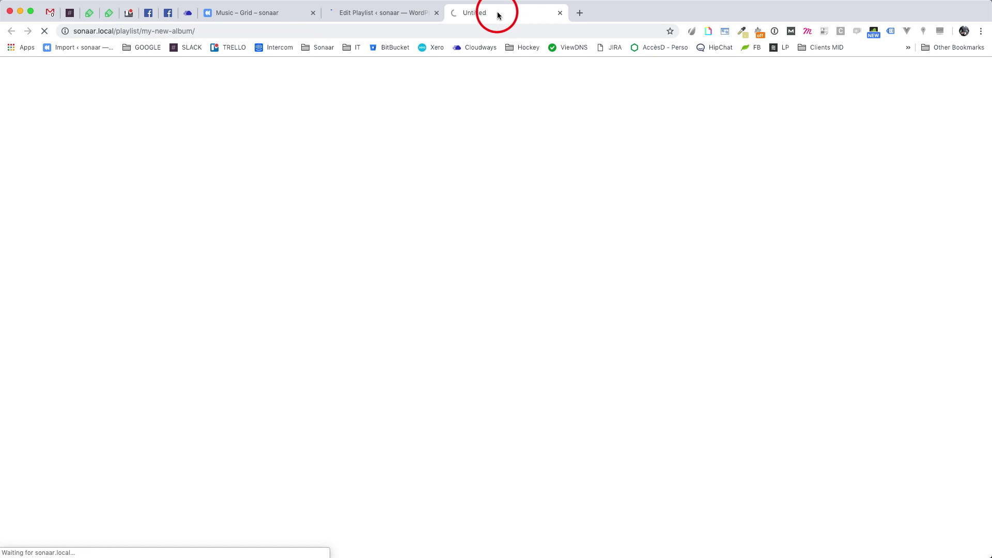
left_click(988, 80)
scroll(981, 88, "down", 5)
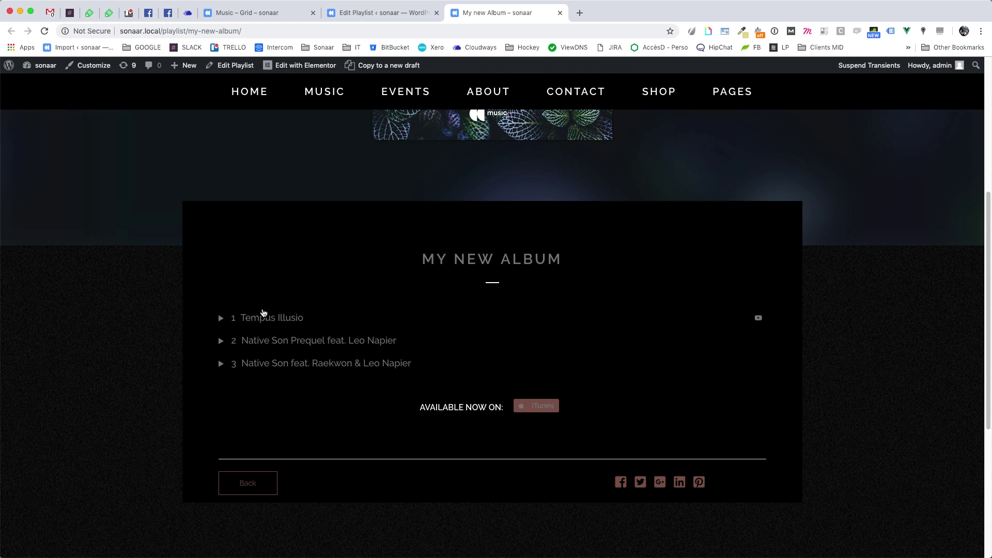
left_click(297, 323)
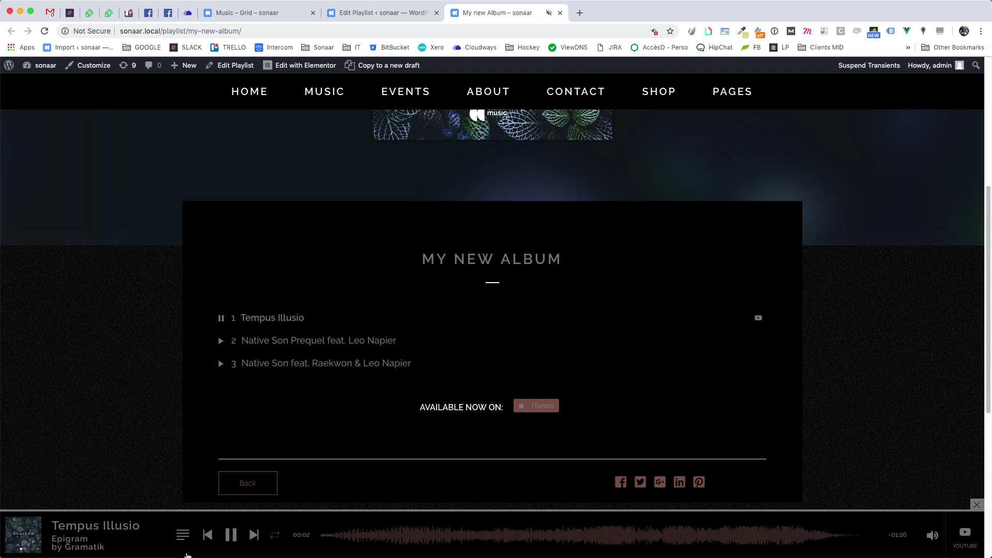
left_click(182, 536)
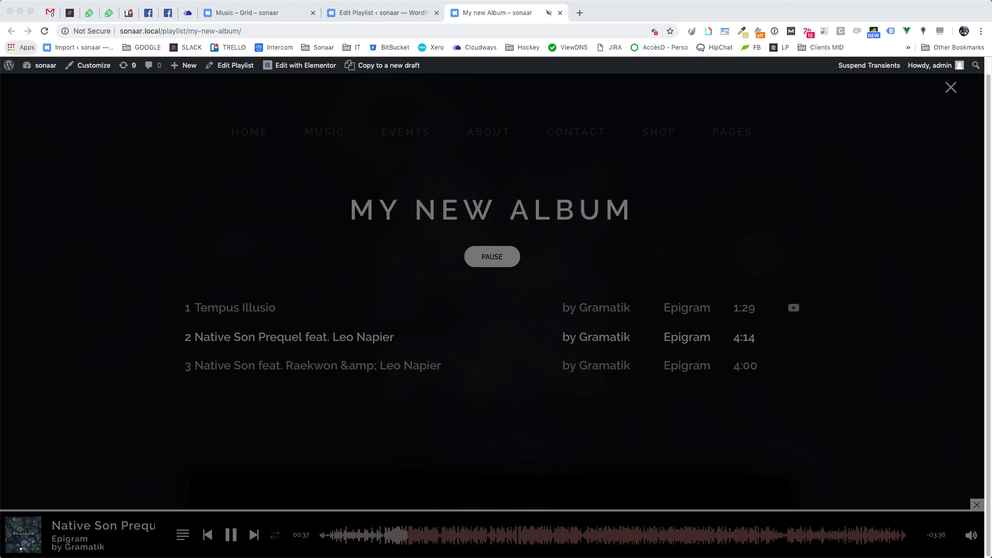
Create and publish a new page titled 'My album grid page', then open it in Elementor.
left_click(377, 14)
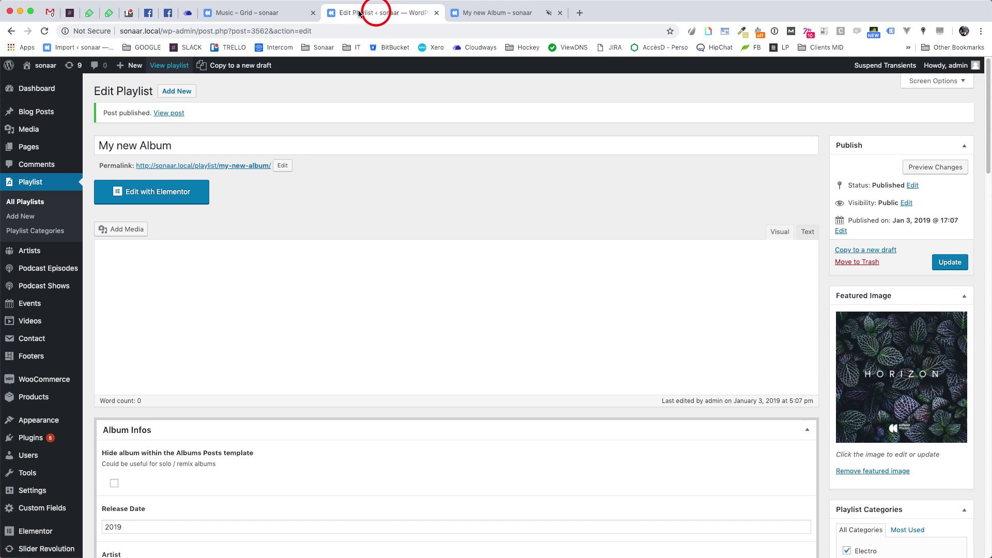
mouse_move(55, 147)
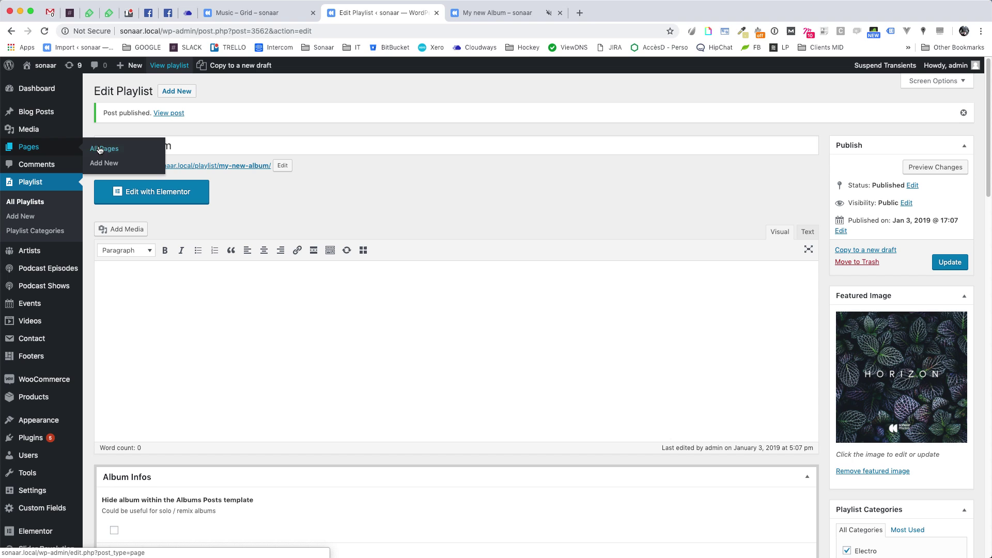
left_click(103, 165)
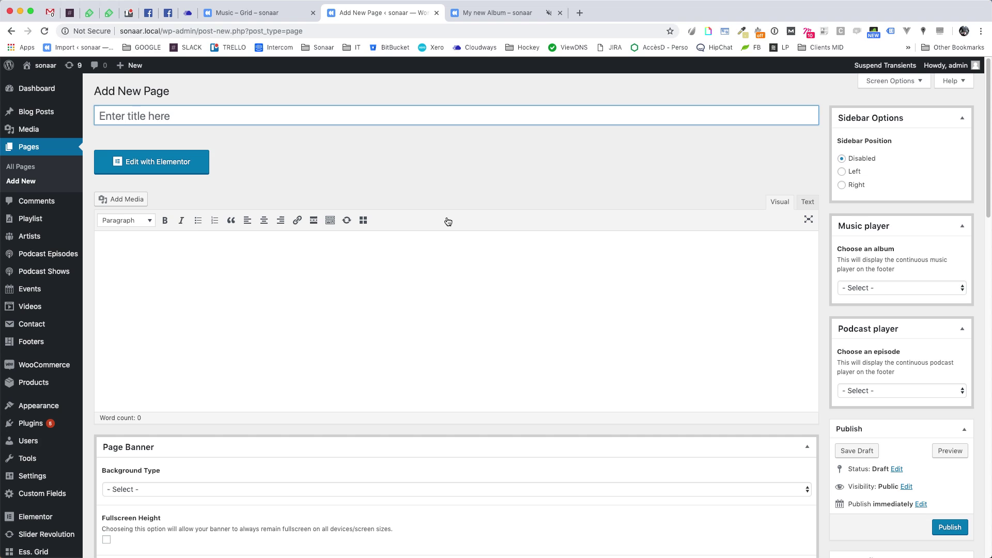
left_click(143, 114)
type("My")
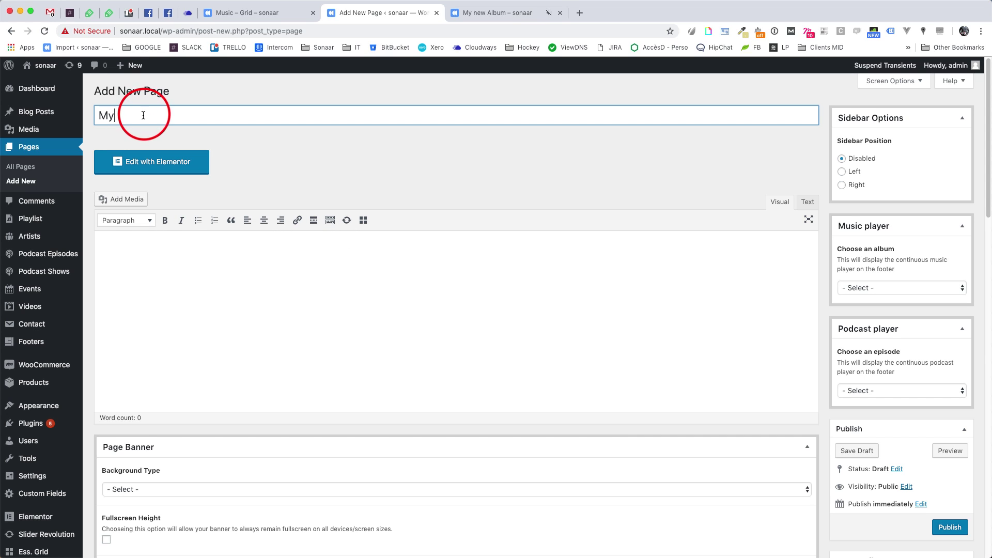
type(" album grid page")
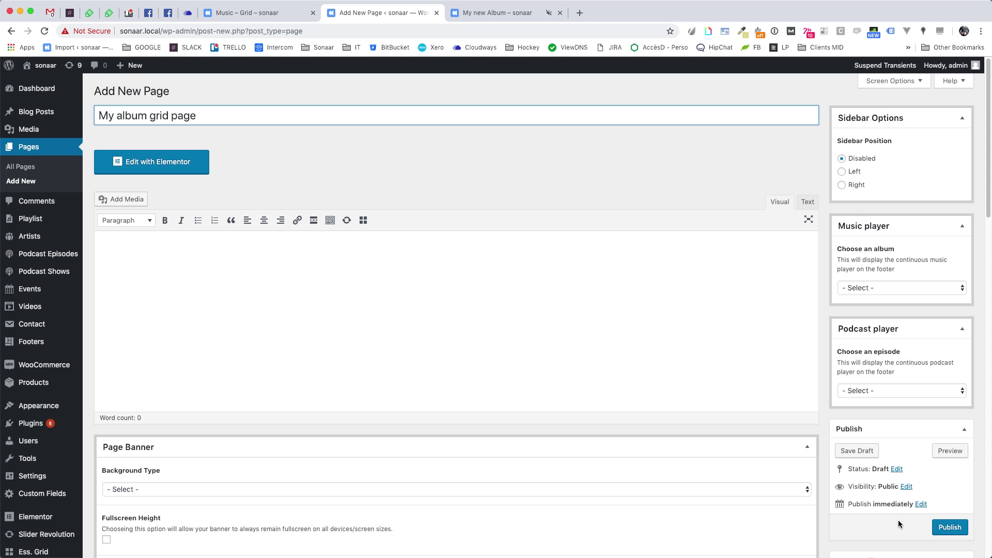
left_click(950, 528)
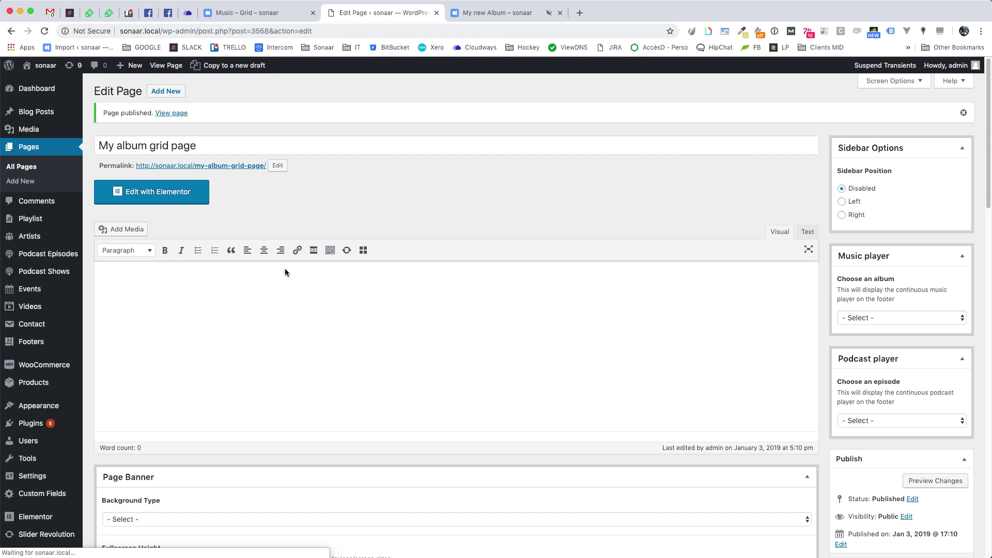
left_click(165, 195)
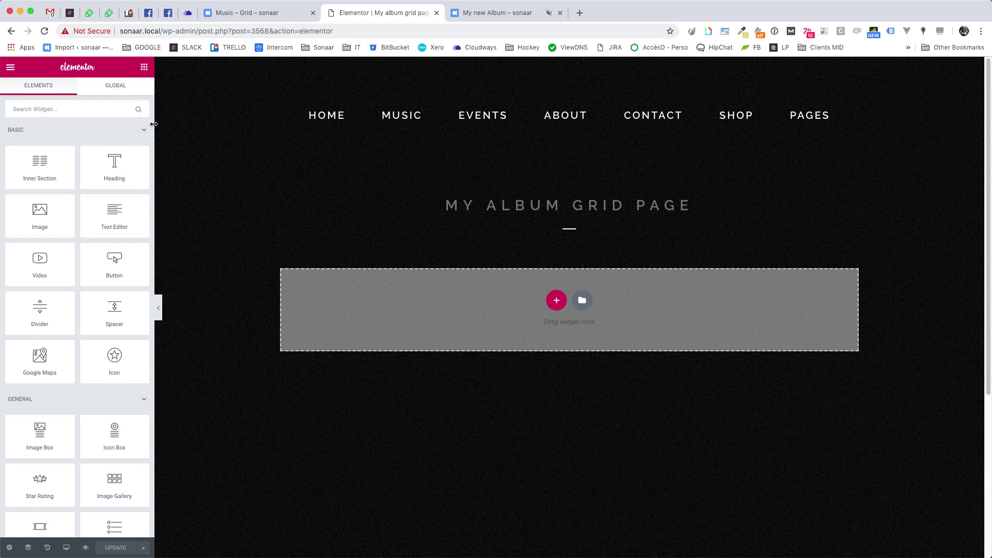
Add an Essential Grid widget to the empty section and set it to Music Grid - Boxed.
left_click_drag(151, 129, 125, 387)
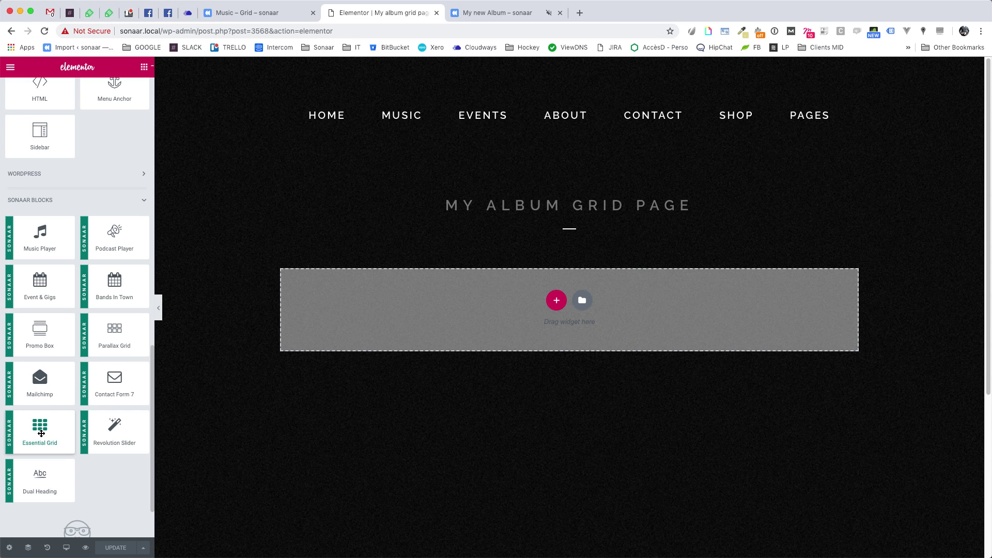
left_click_drag(41, 433, 564, 310)
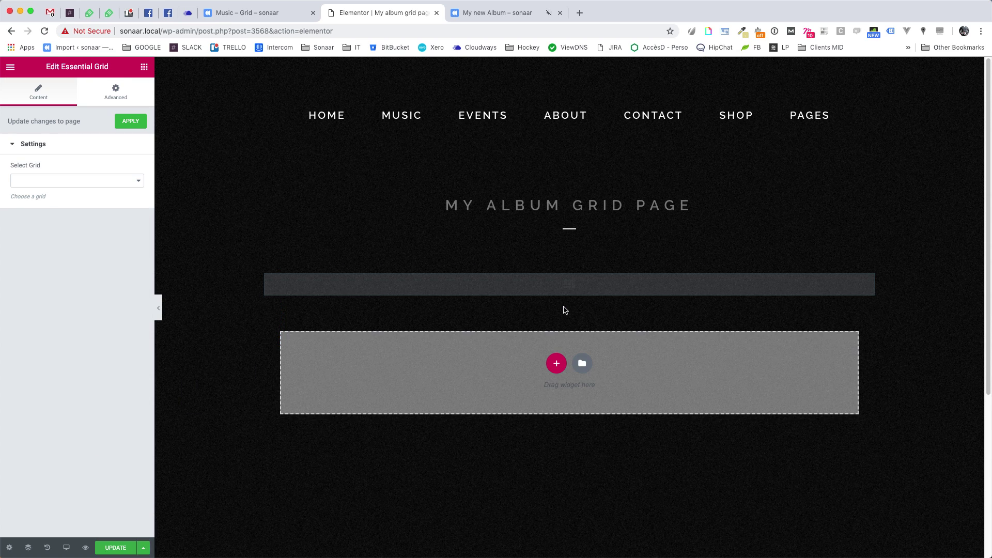
left_click(95, 184)
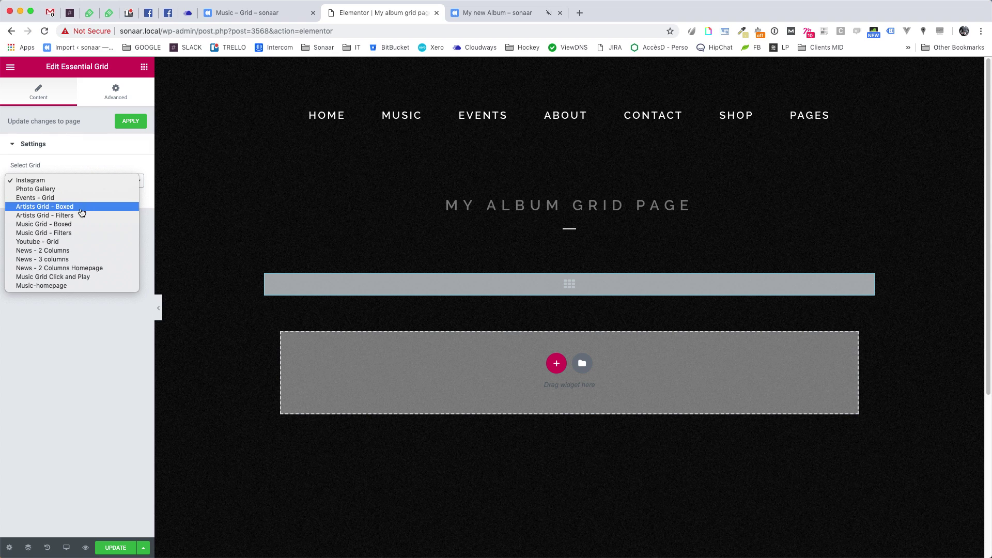
left_click(73, 223)
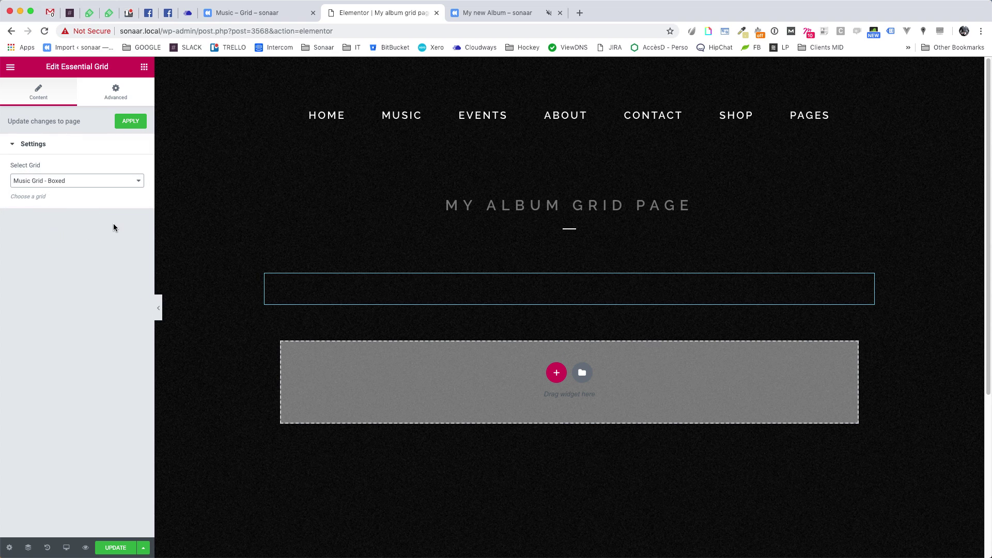
Update the page and preview the album grid, with My new Album as the first cover.
left_click(117, 548)
left_click(983, 89)
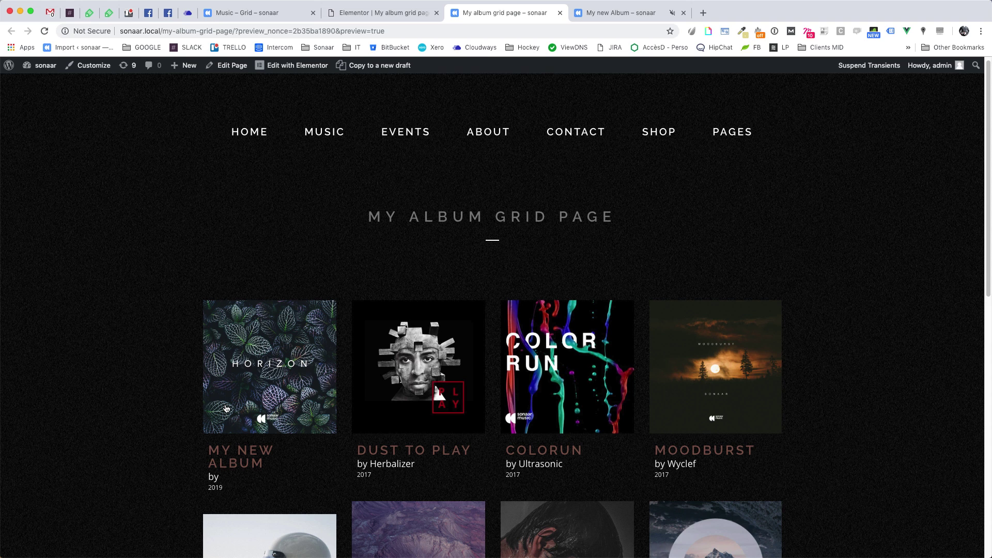
Inspect the Source settings of the Music Grid - Boxed grid, then return to the Elementor editor.
key("super+bracketleft")
scroll(34, 496, "down", 2)
mouse_move(33, 507)
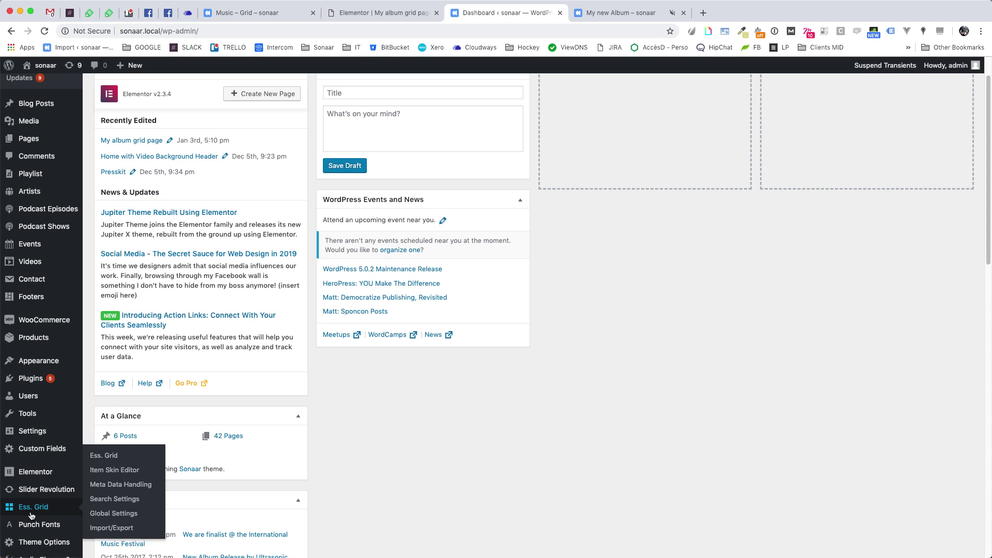
left_click(114, 456)
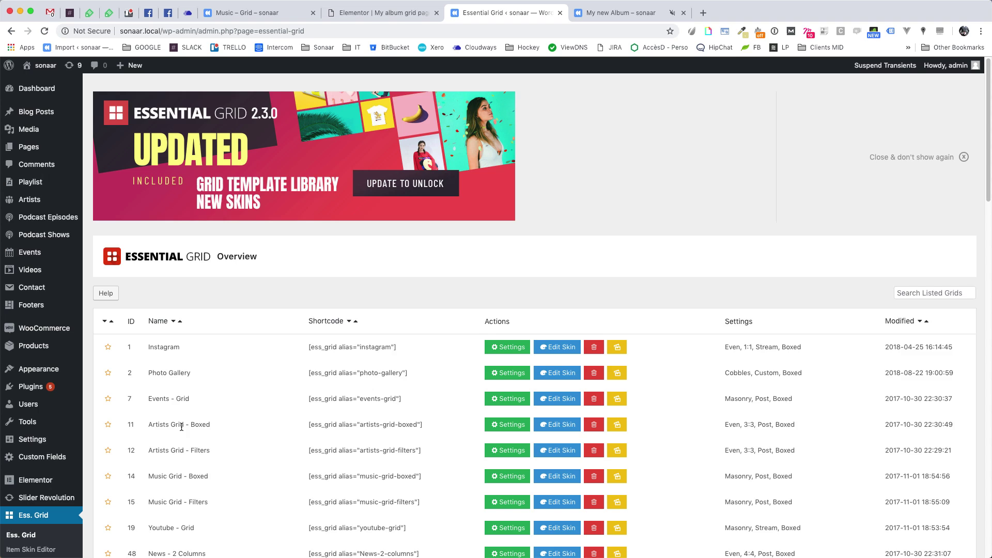
scroll(185, 425, "down", 2)
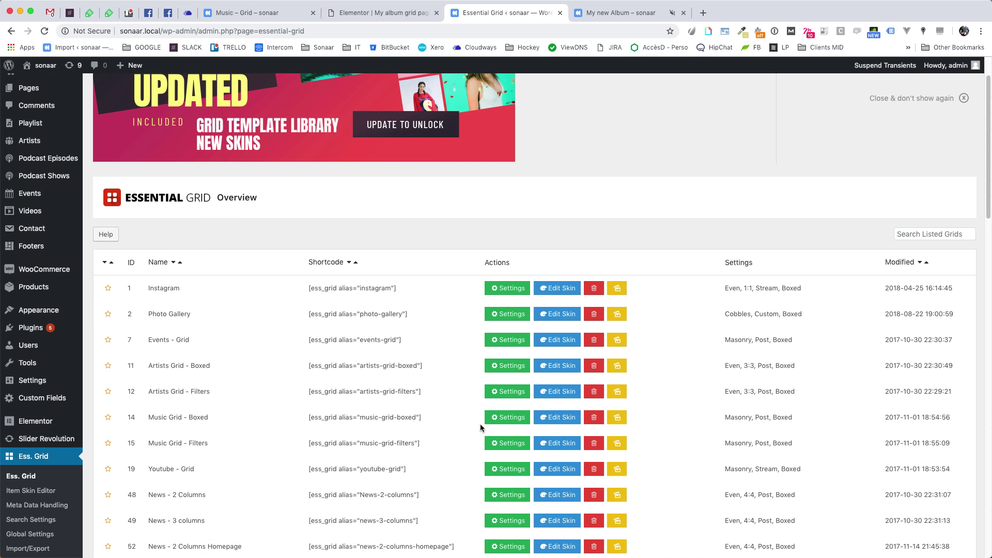
left_click(516, 418)
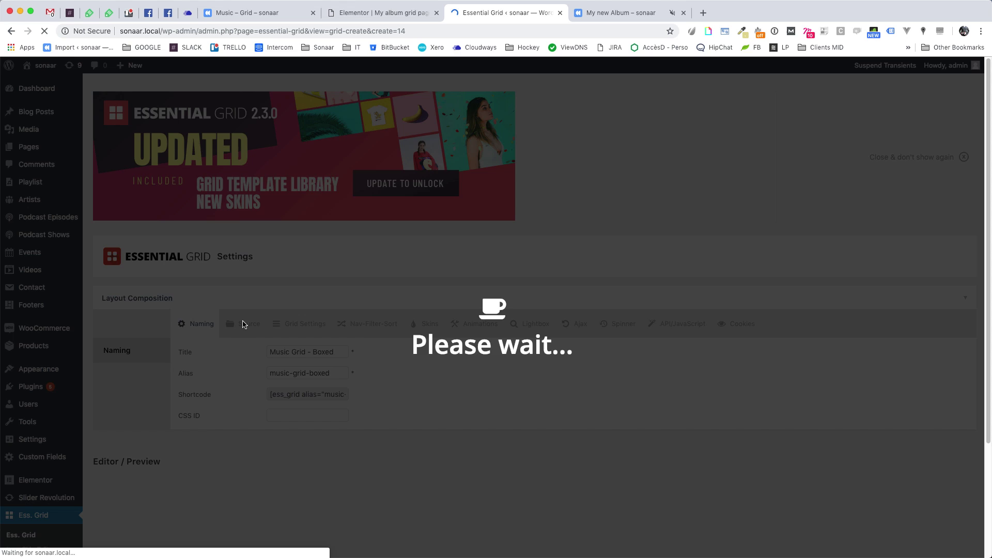
scroll(250, 367, "down", 2)
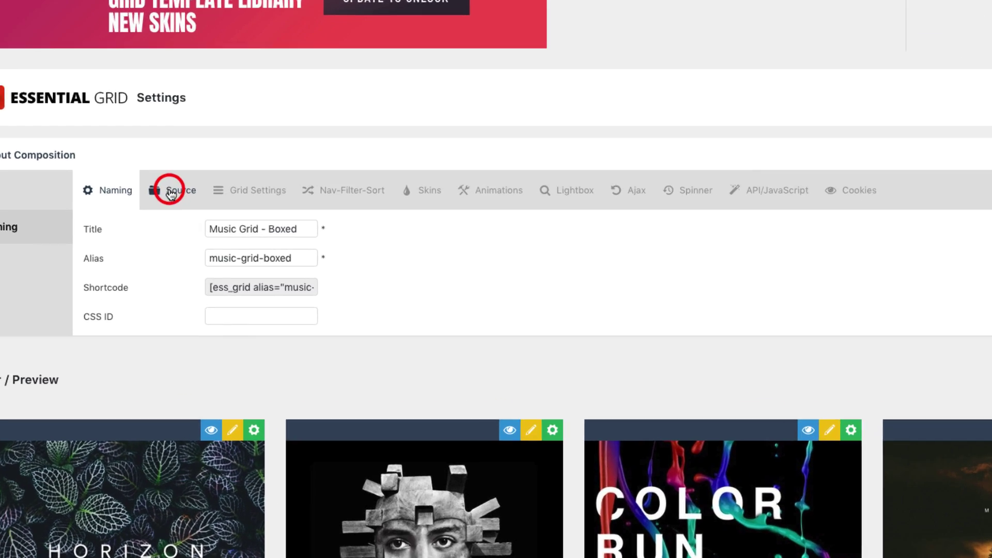
left_click(245, 269)
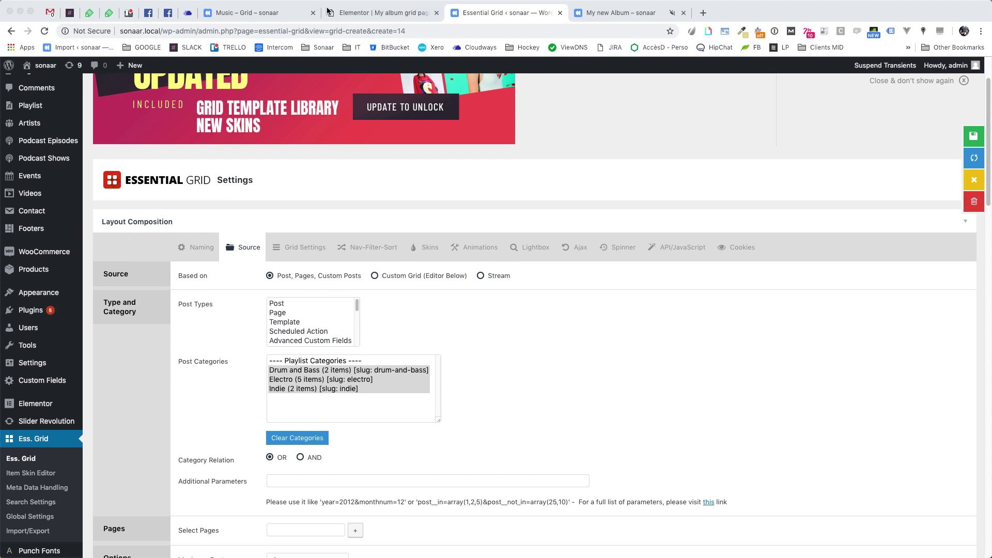
left_click(398, 12)
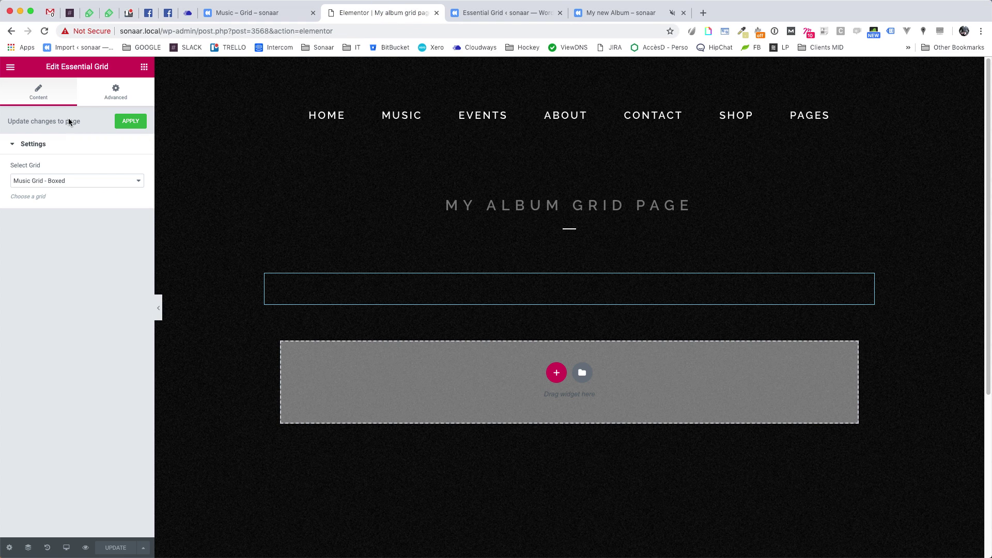
Add a Revolution Slider set to Music - Slider below the title and delete the empty section.
left_click(11, 68)
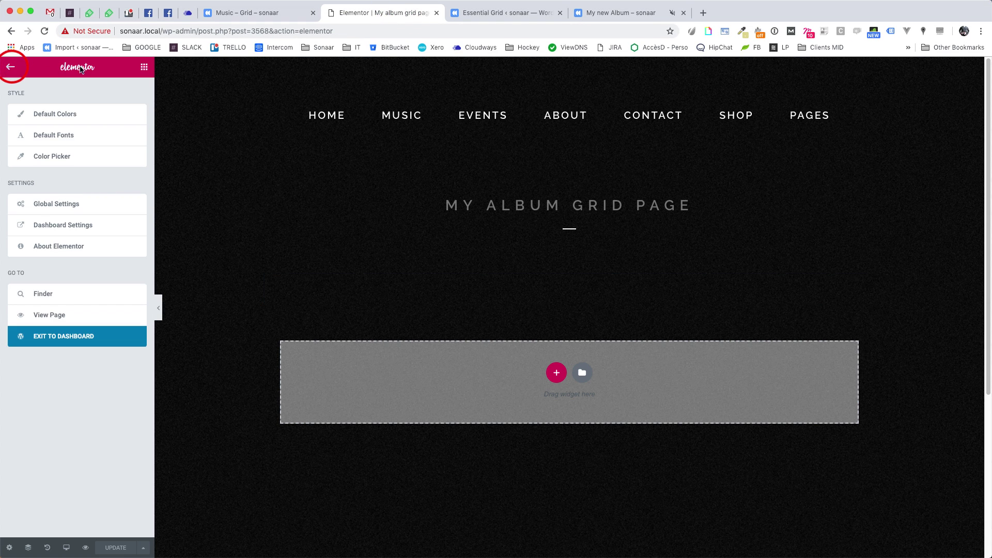
left_click(144, 69)
scroll(86, 300, "down", 15)
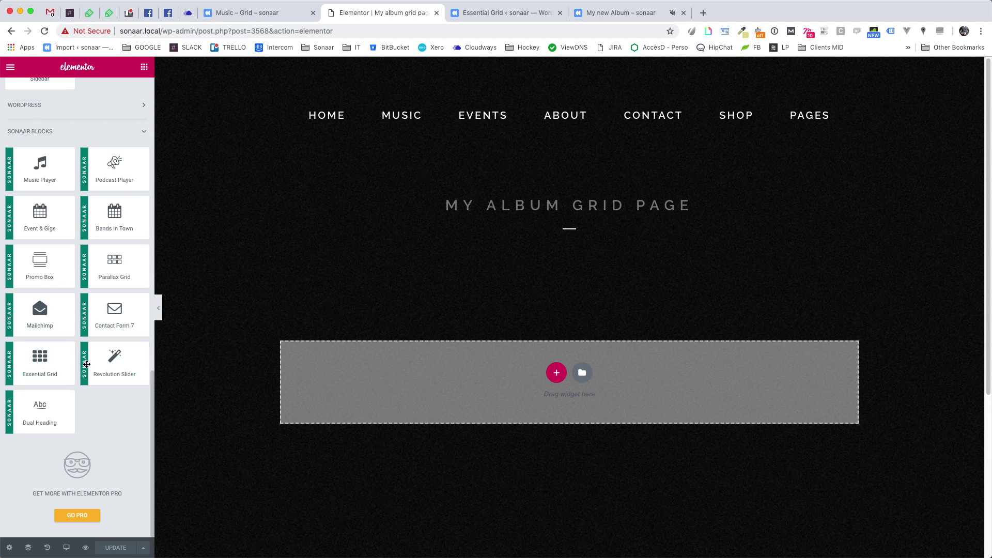
left_click_drag(114, 358, 578, 365)
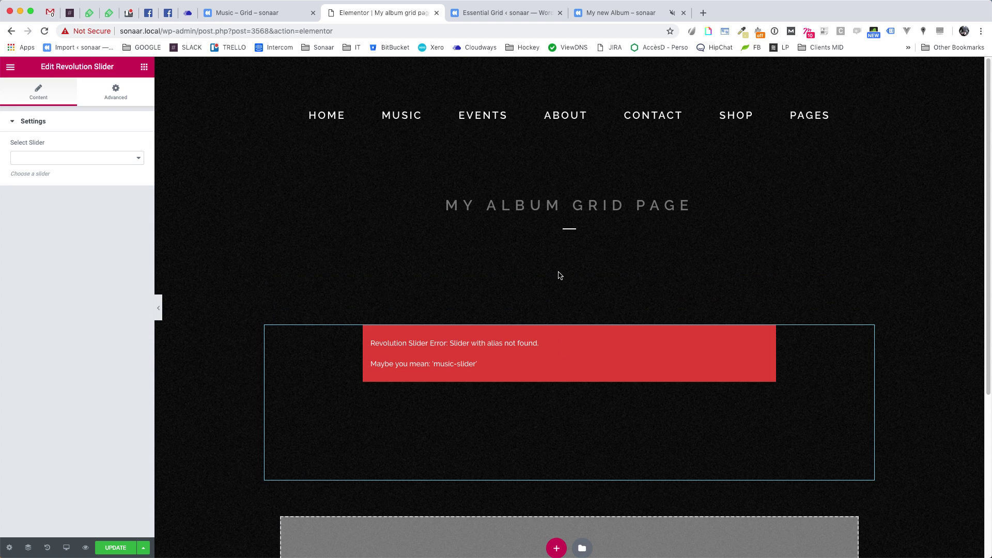
left_click(582, 262)
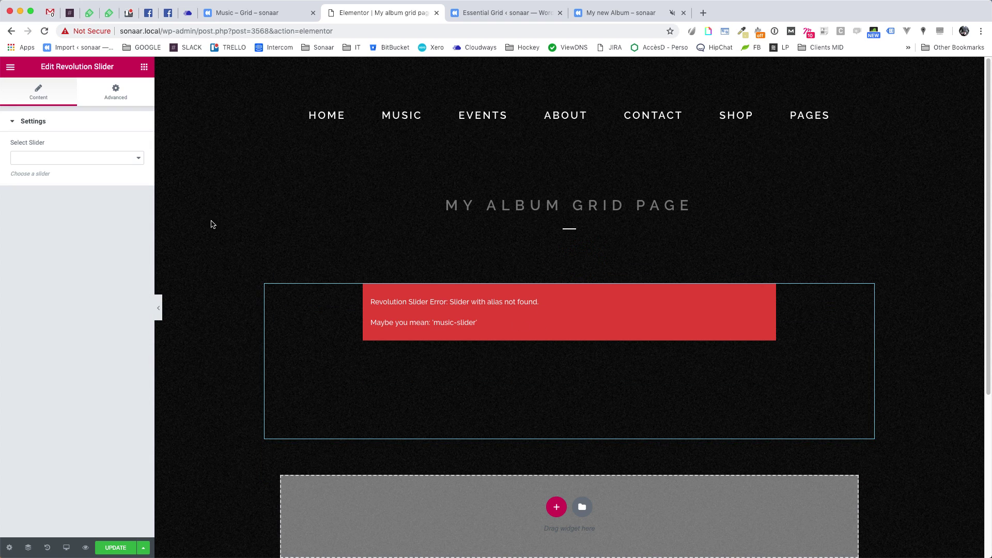
left_click(107, 160)
left_click(46, 159)
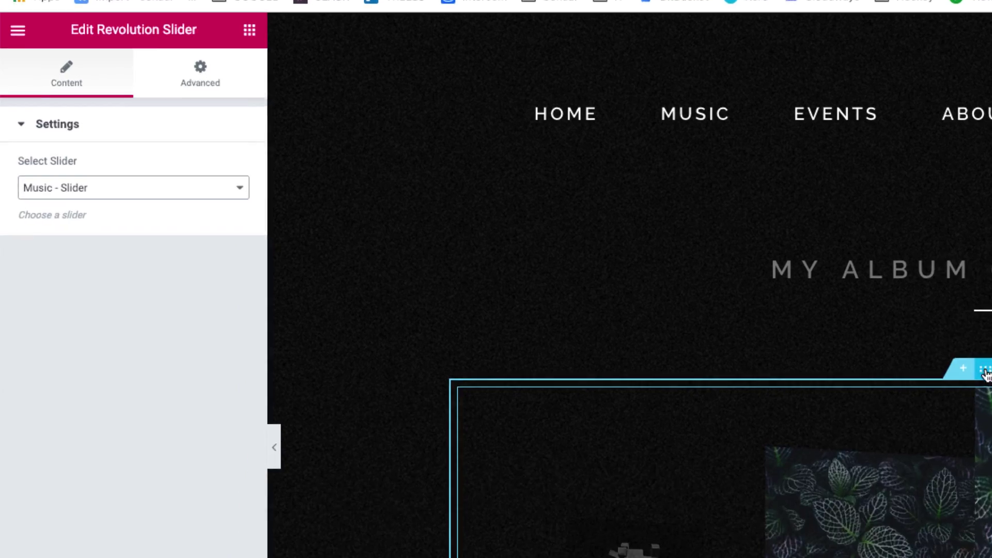
Make the slider's section stretched, with Full Width content.
left_click(984, 370)
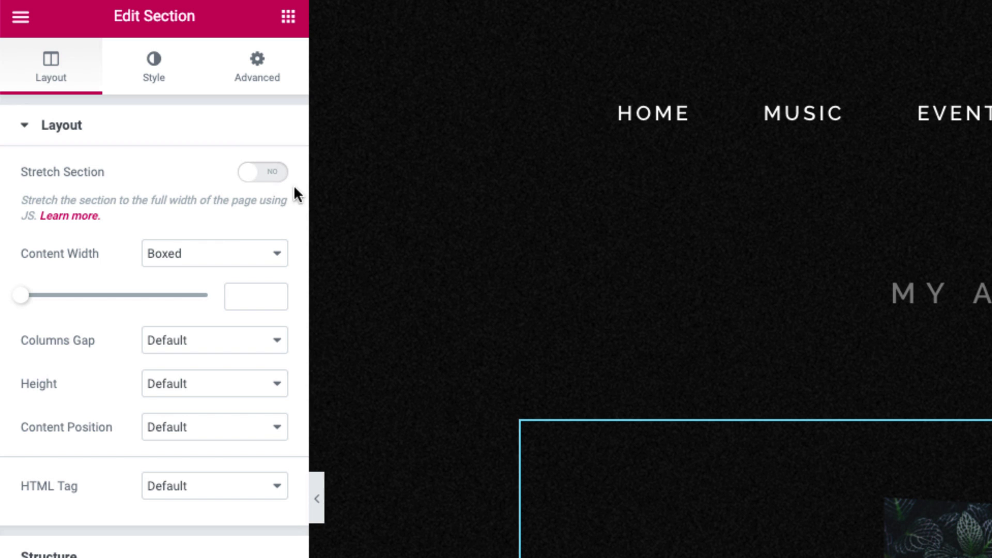
left_click(280, 176)
left_click(173, 253)
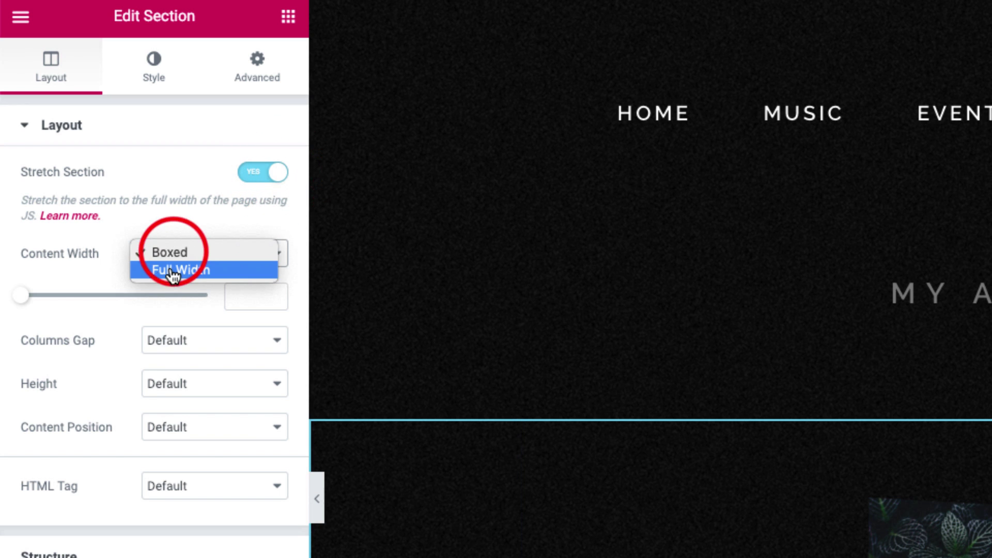
left_click(172, 270)
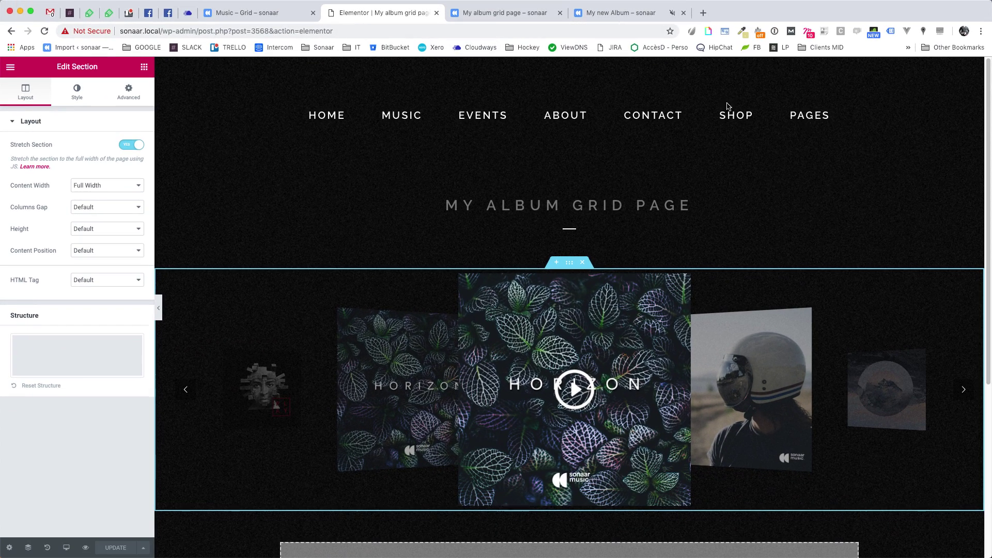
Delete the carousel section and add a Parallax Grid to the empty section.
left_click(582, 263)
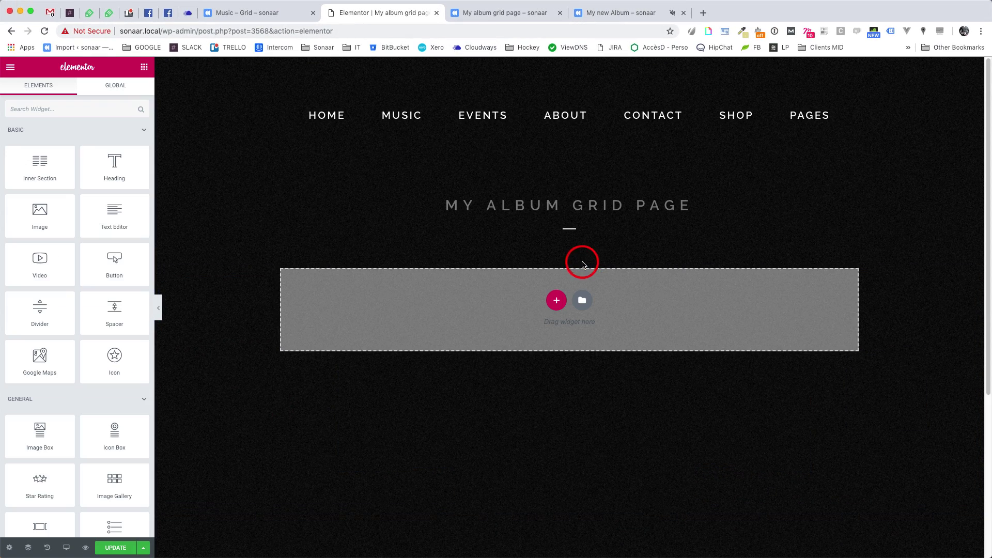
scroll(129, 143, "down", 15)
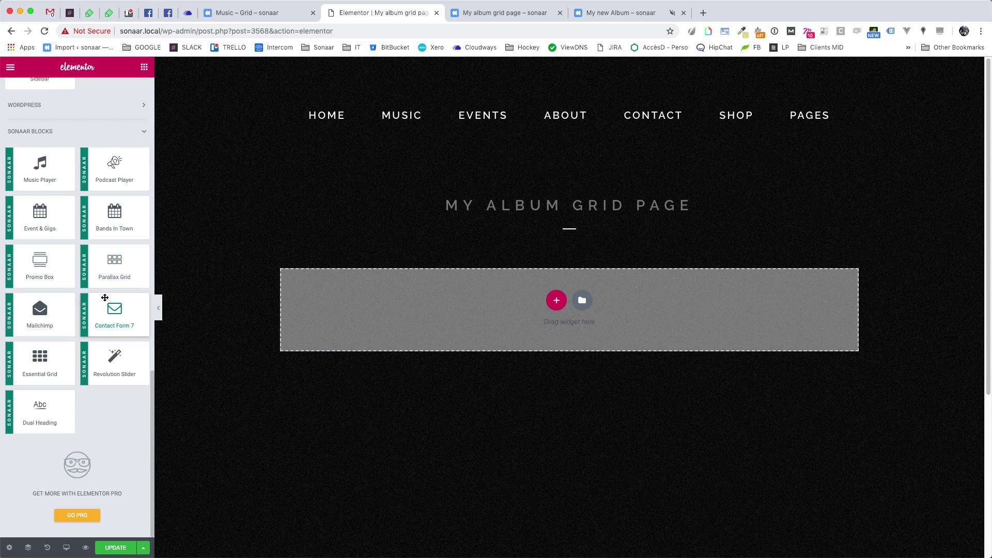
left_click_drag(114, 267, 558, 295)
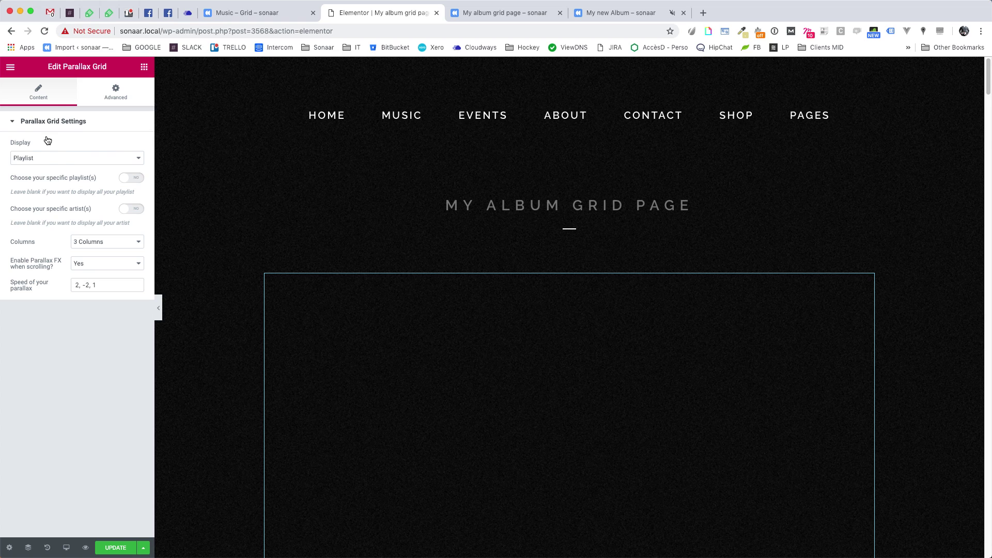
Keep the Parallax Grid displaying all playlists, after trying and then removing a My new Album-only filter.
left_click(60, 157)
left_click(60, 157)
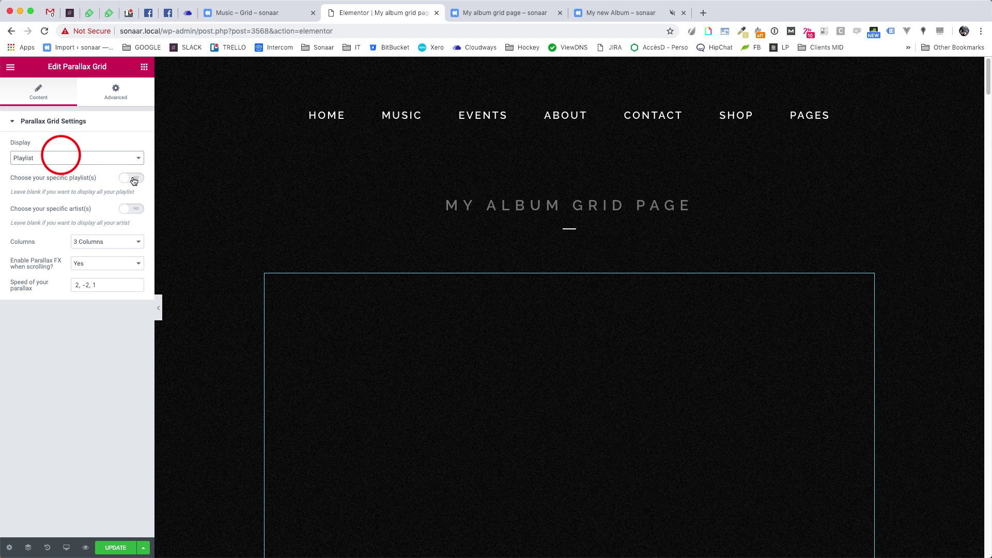
left_click(132, 178)
left_click(73, 220)
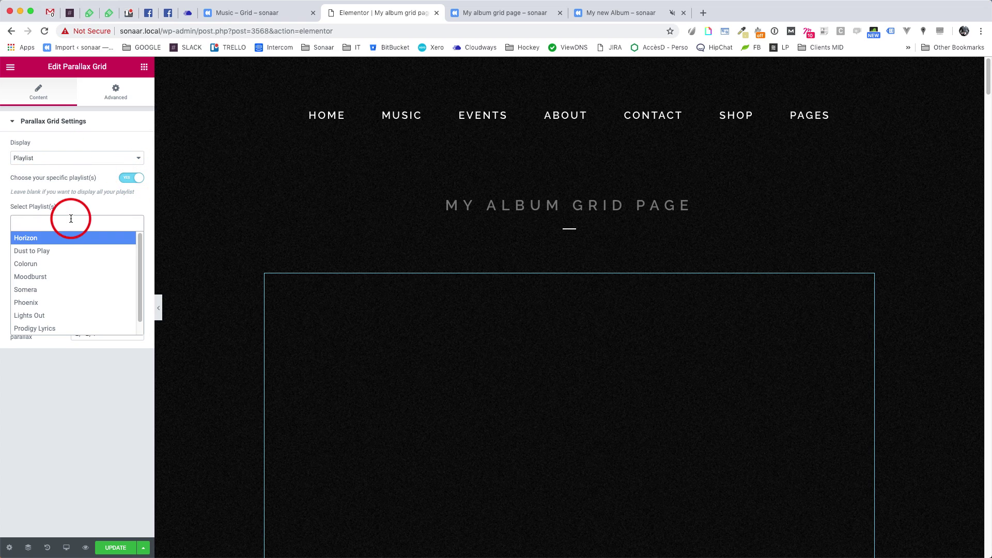
scroll(47, 328, "down", 1)
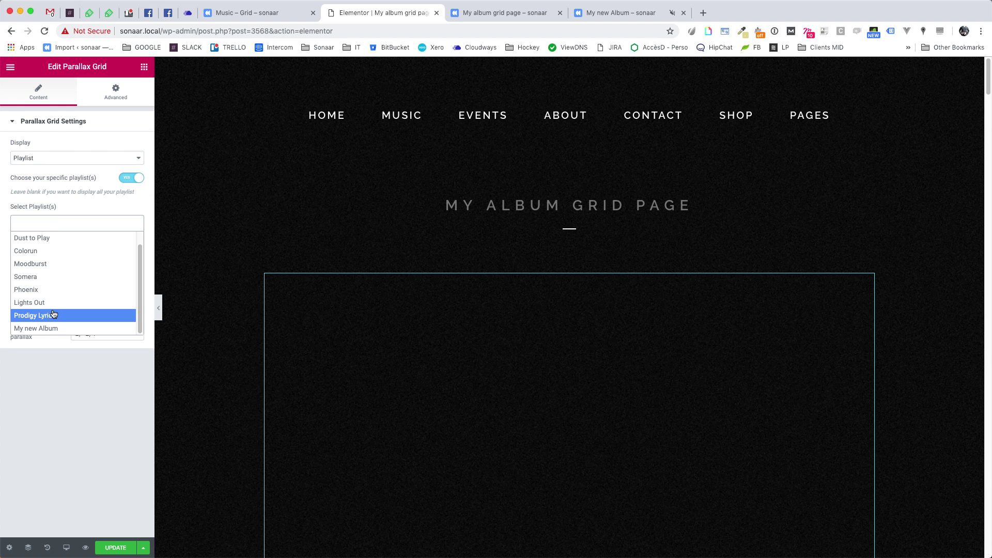
left_click(45, 328)
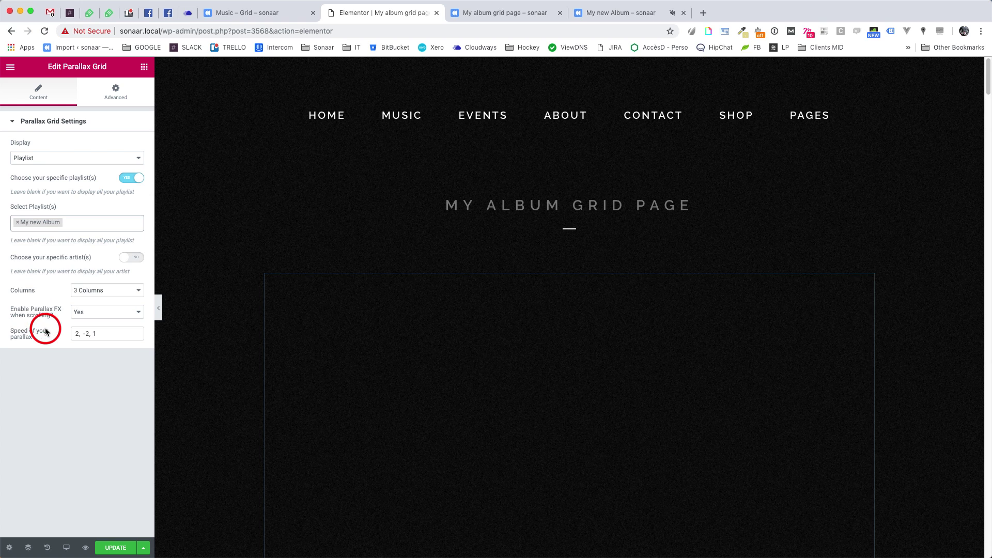
left_click(77, 220)
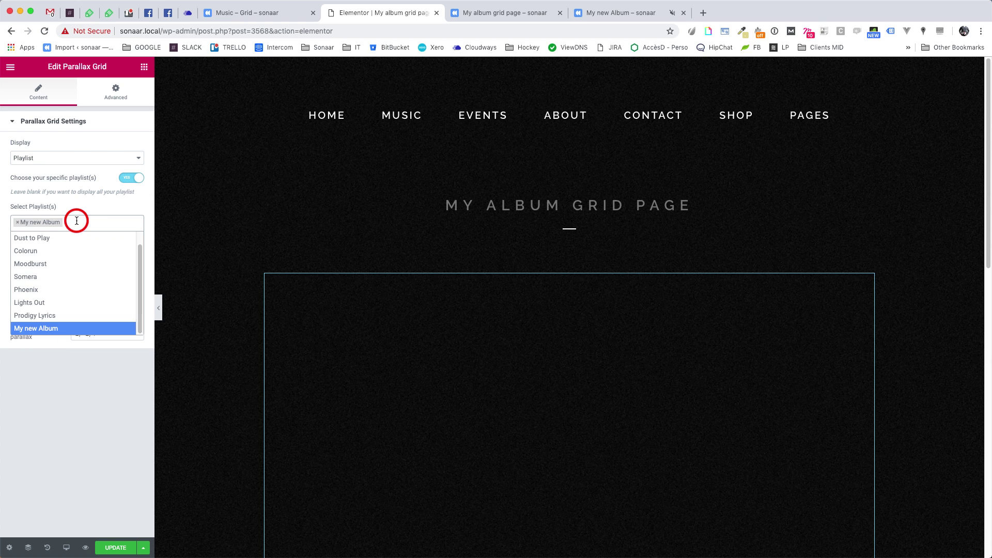
left_click(18, 223)
left_click(128, 178)
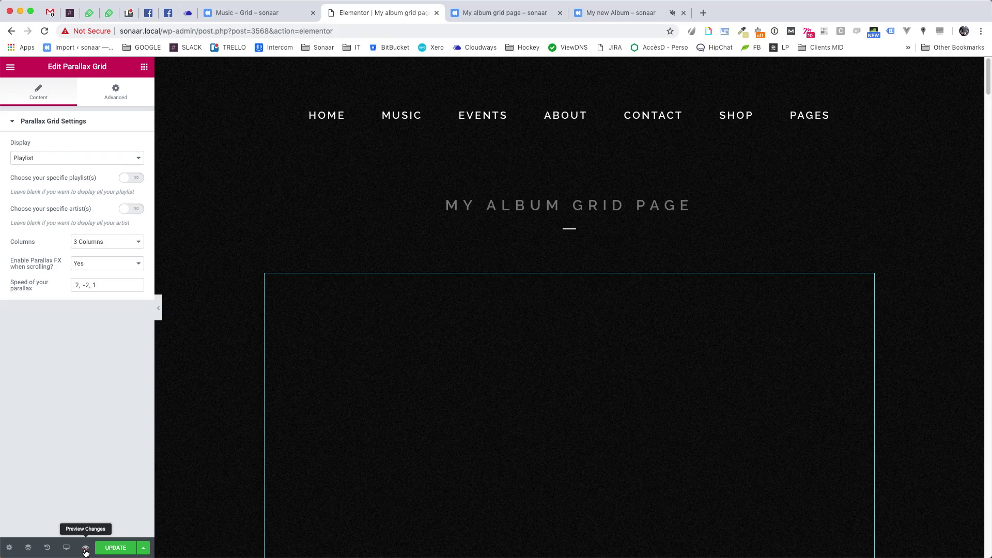
Scroll through the staggered album-cover grid in the live preview, then return to the editor.
left_click(86, 548)
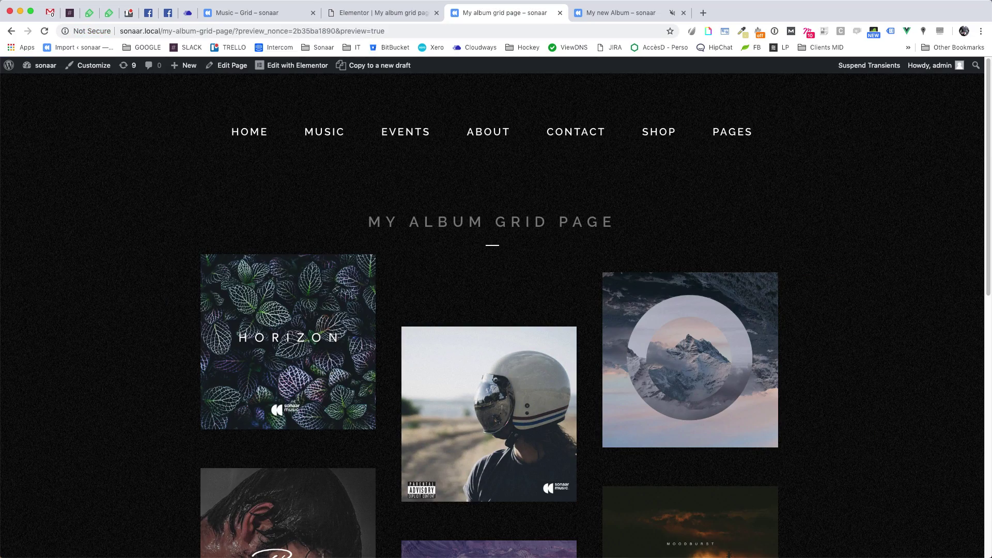
scroll(969, 233, "down", 5)
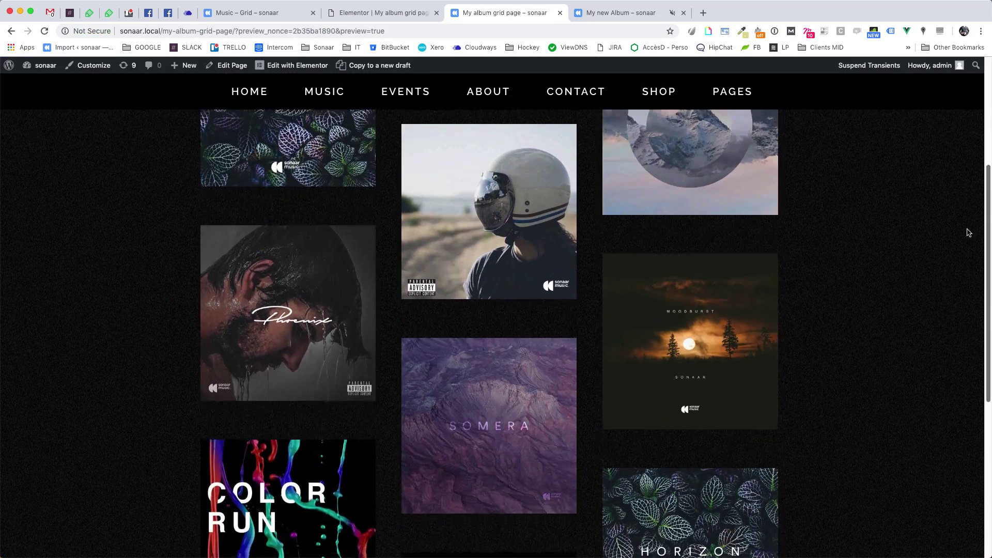
scroll(947, 294, "down", 5)
scroll(934, 350, "up", 10)
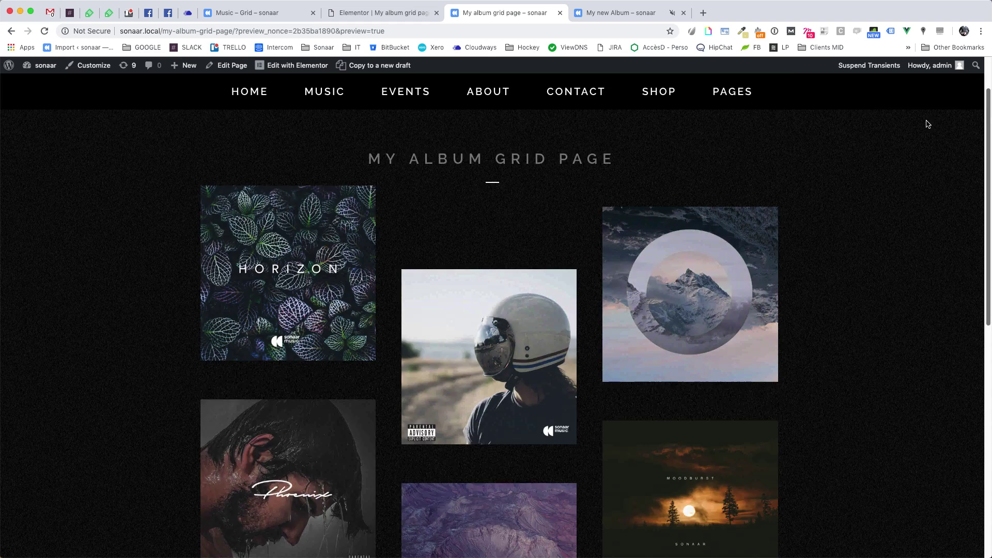
key("ctrl+shift+Tab")
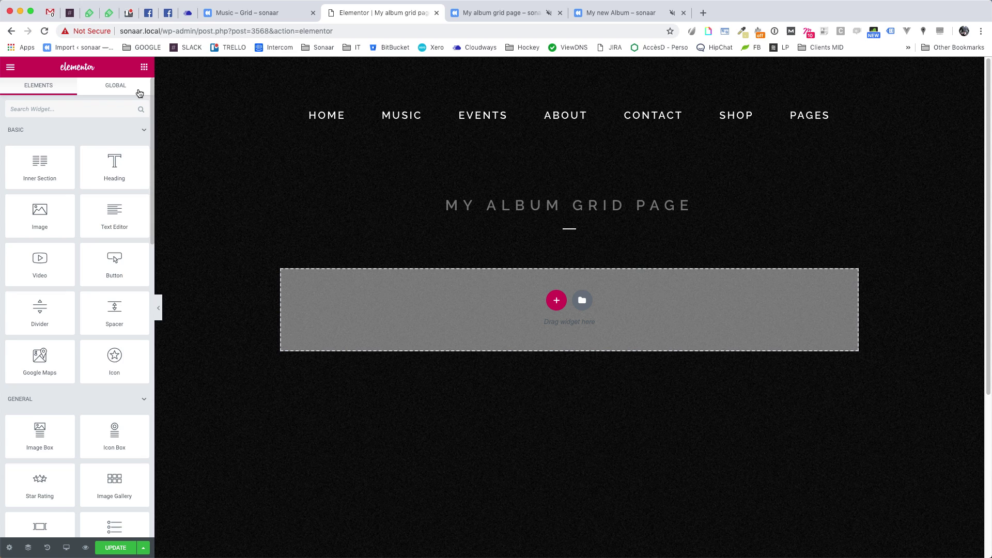
Place a Music Player in the empty section with only the My new Album playlist selected.
scroll(95, 249, "down", 10)
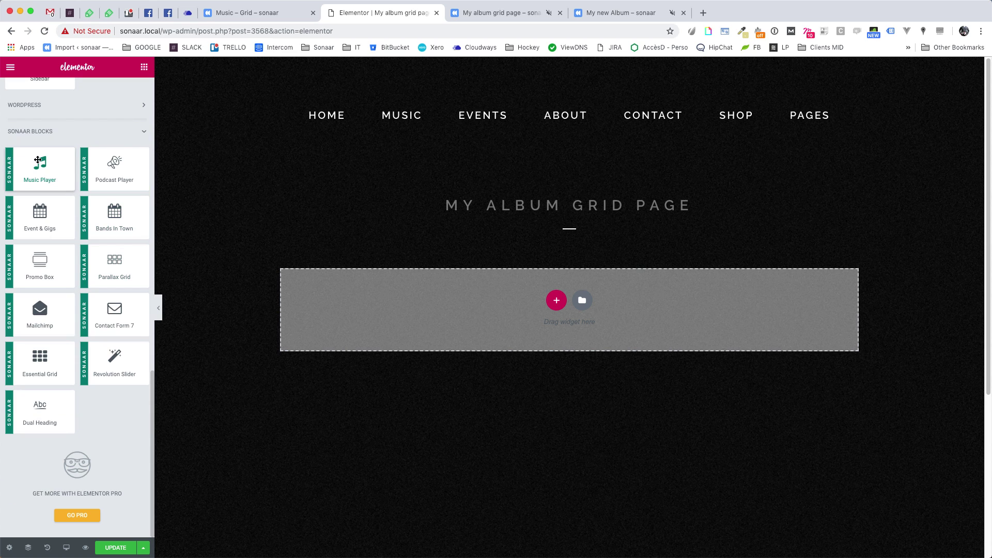
left_click_drag(49, 170, 572, 301)
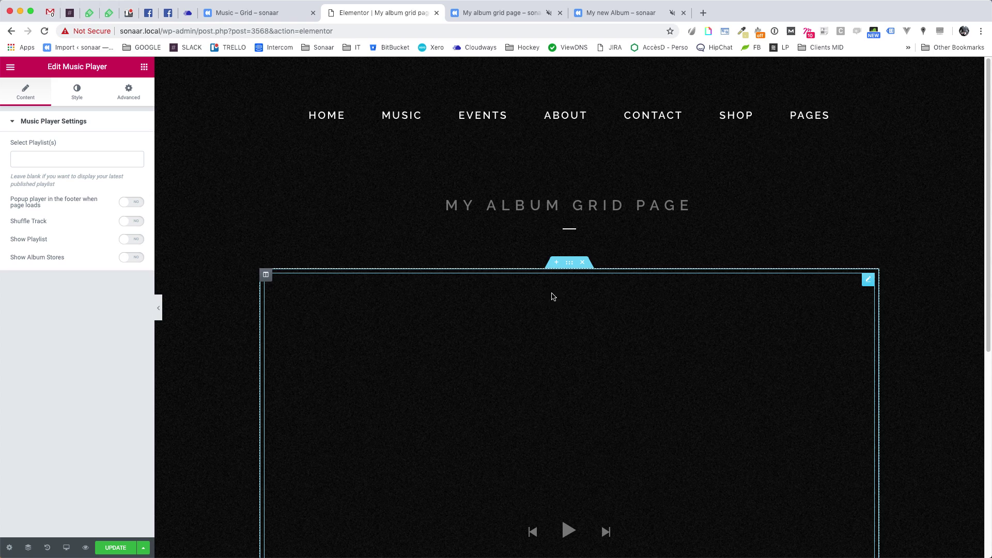
left_click(50, 160)
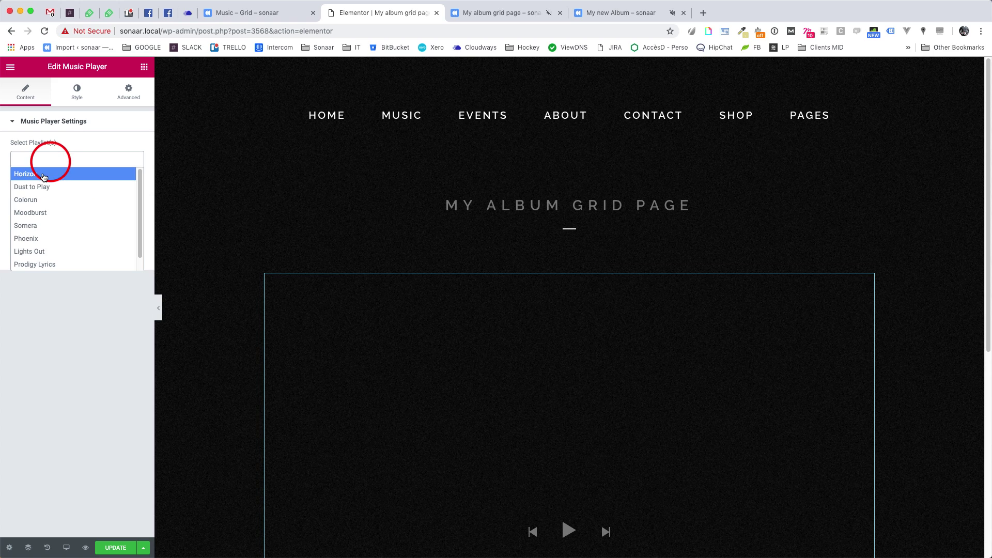
left_click(40, 174)
left_click(51, 157)
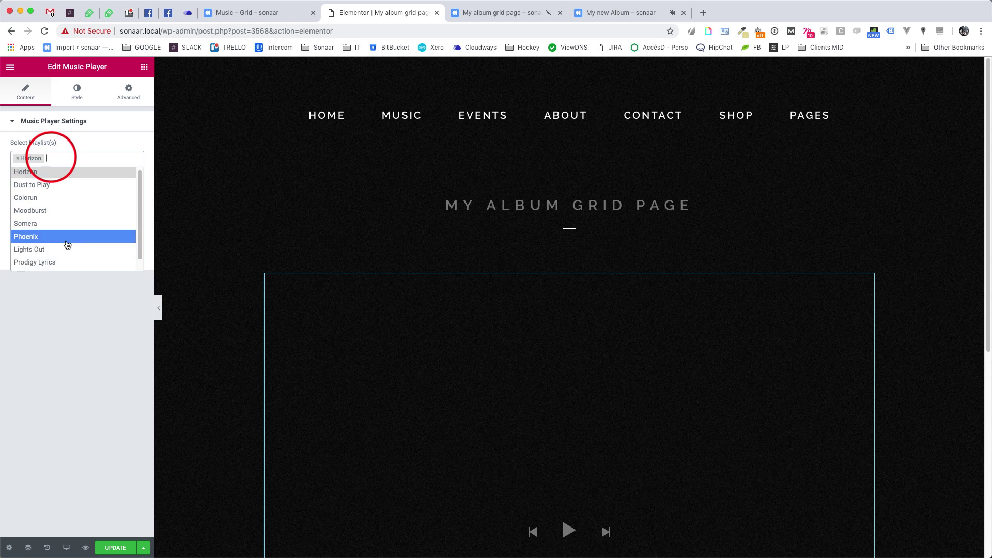
scroll(31, 258, "down", 1)
left_click(29, 262)
left_click(103, 158)
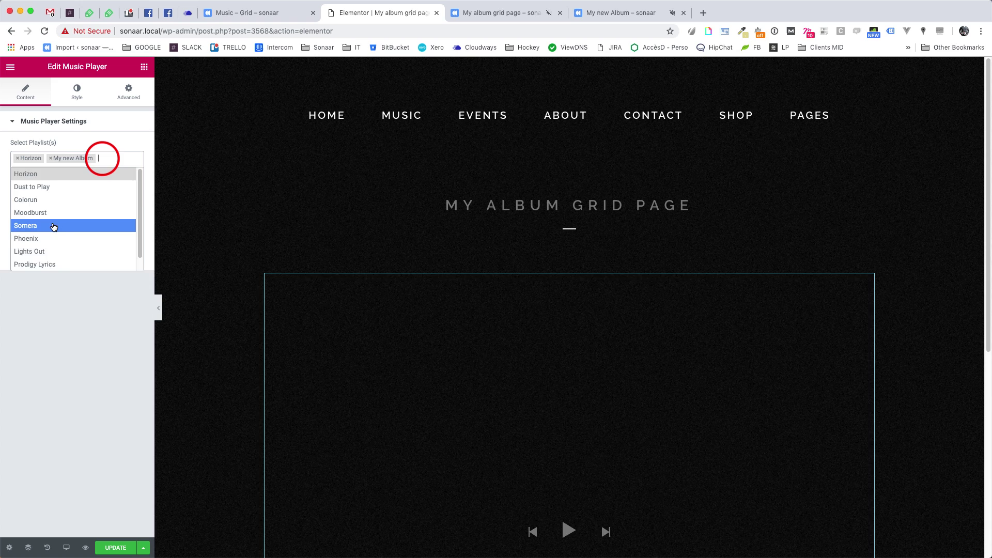
left_click(52, 223)
left_click(80, 158)
left_click(80, 158)
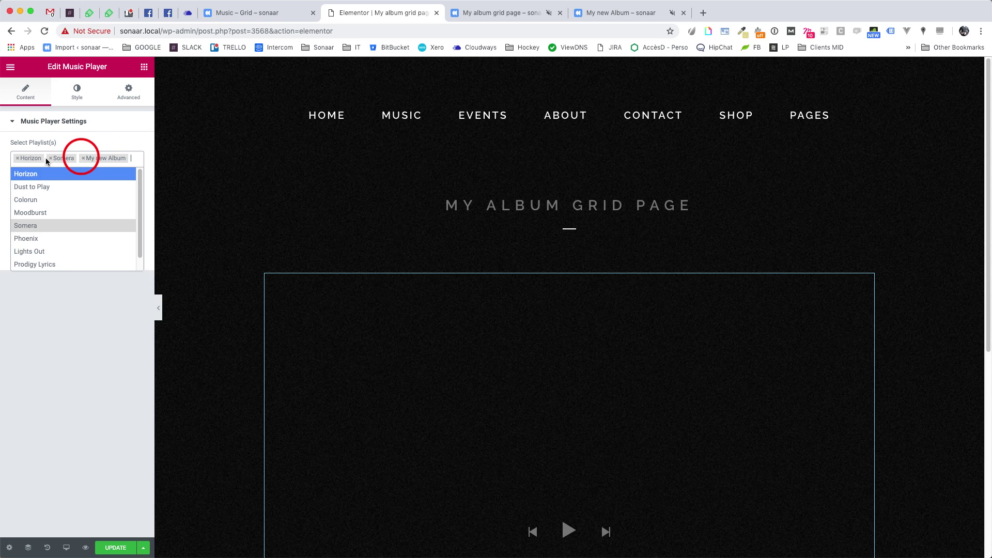
left_click(51, 158)
left_click(17, 158)
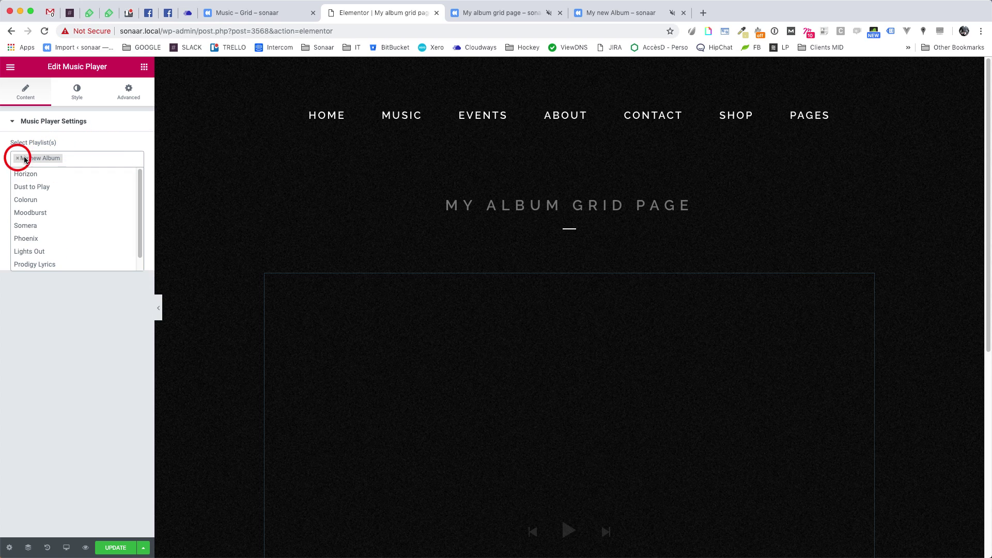
left_click(73, 183)
Turn on Shuffle, Show Playlist and Show Album Stores, leave the footer popup off, and update the page.
left_click(129, 202)
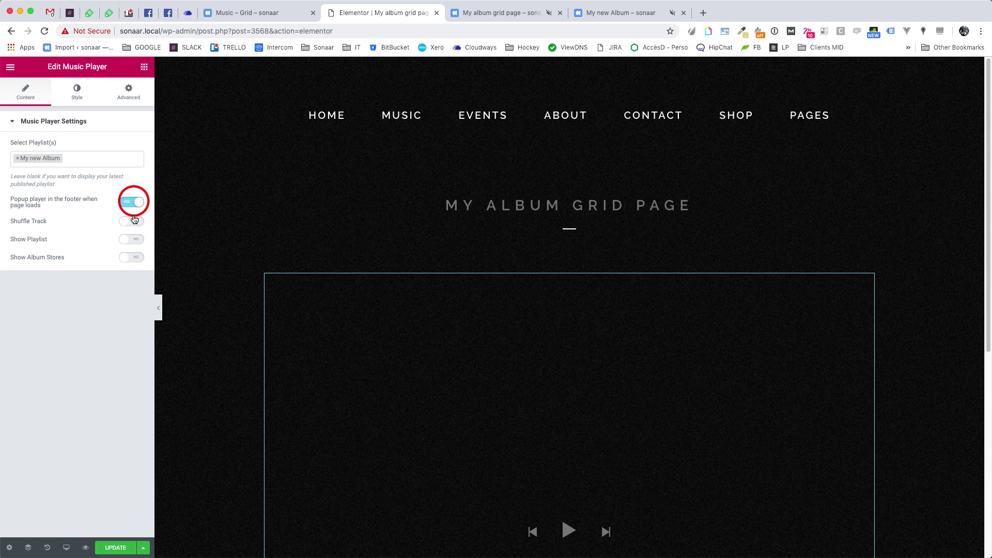
left_click(132, 221)
left_click(132, 239)
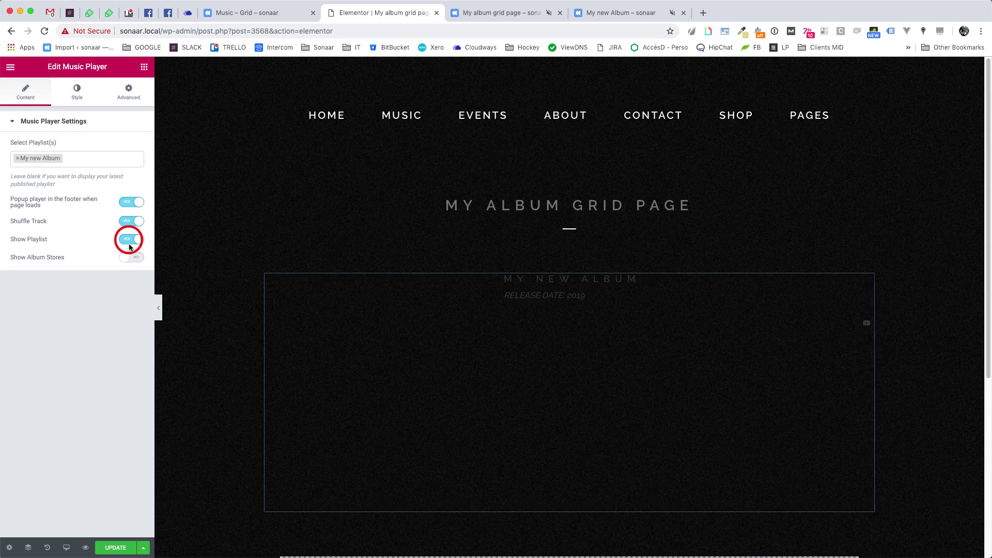
left_click(130, 258)
left_click(132, 202)
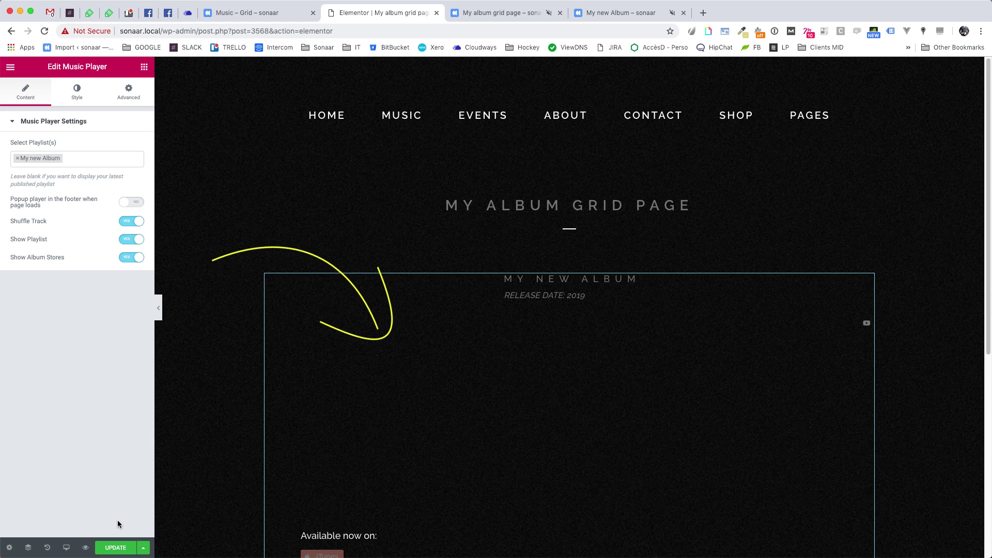
left_click(112, 547)
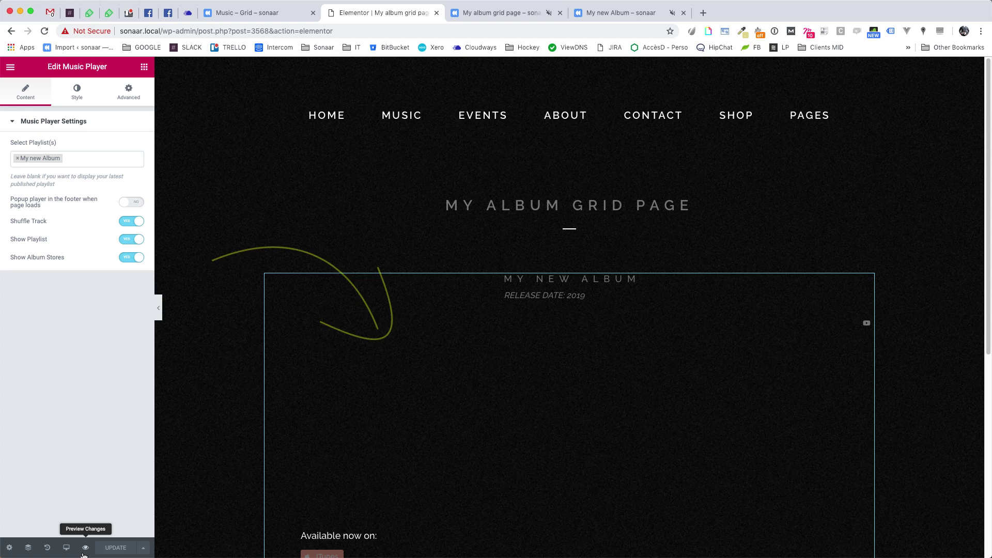
Preview the saved page and play the second track of My new Album.
left_click(86, 548)
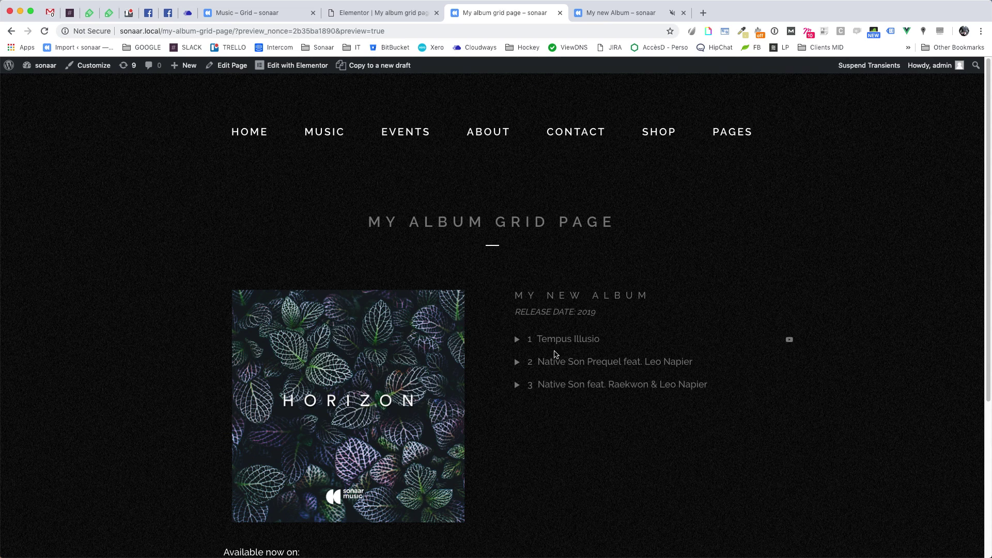
left_click(569, 363)
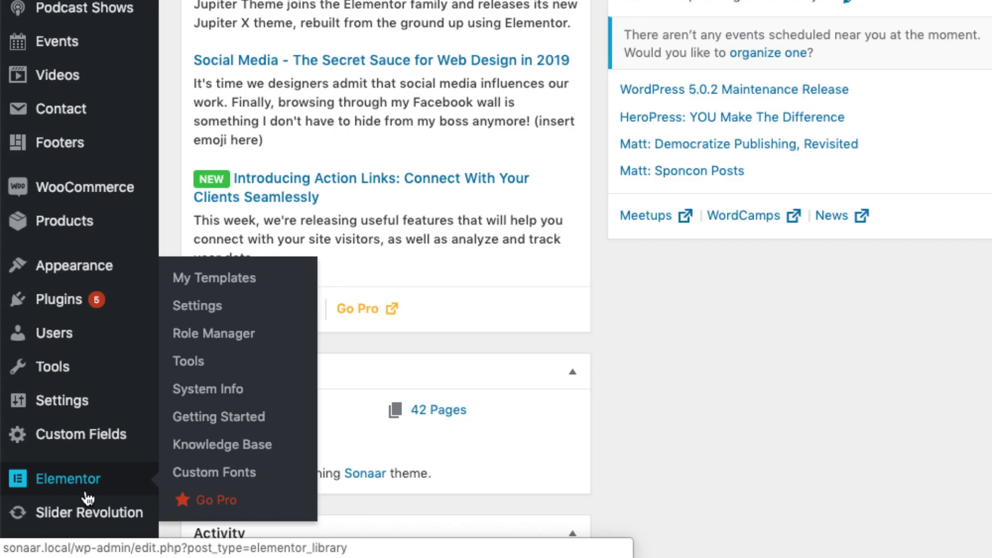
Look over the Music Player colour settings in Audio Players & Events Settings.
scroll(47, 503, "down", 5)
mouse_move(40, 530)
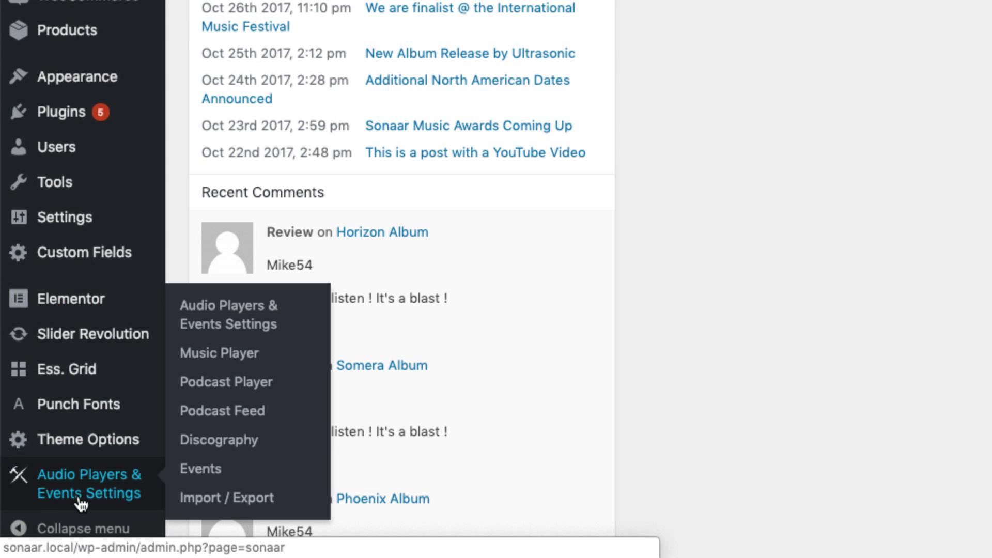
left_click(230, 354)
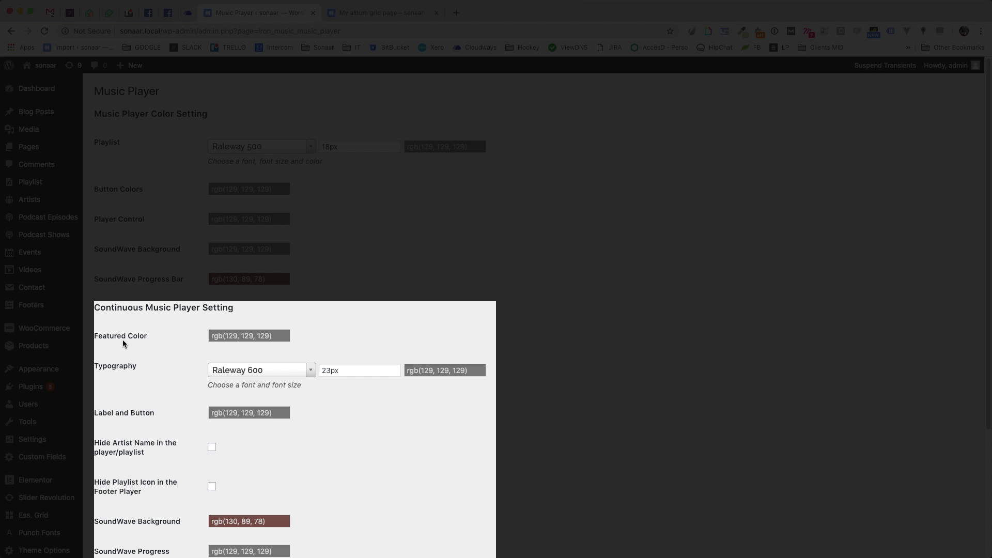
scroll(123, 340, "down", 5)
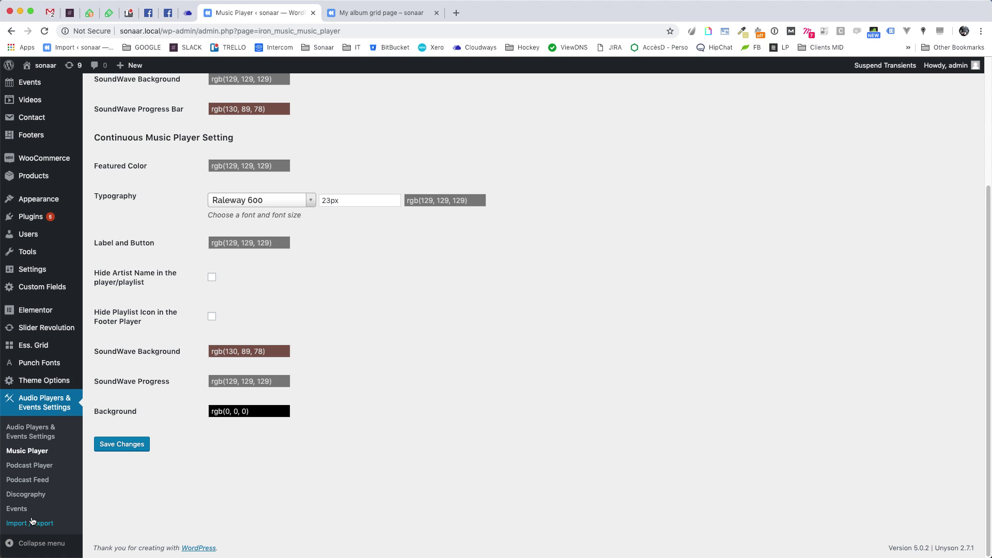
Check the Discography 'albums' slug, then go back to the album grid page preview.
left_click(26, 494)
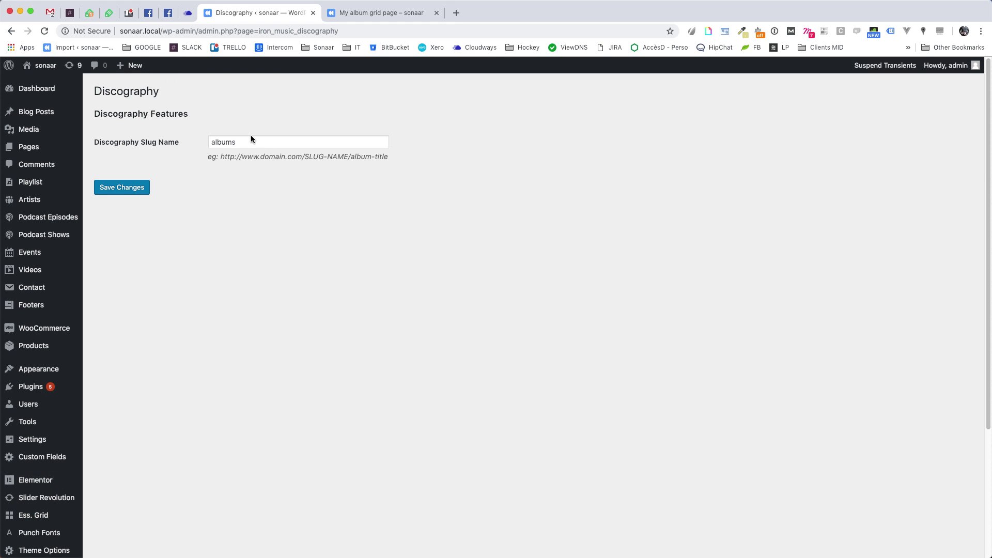
double_click(236, 138)
left_click(304, 178)
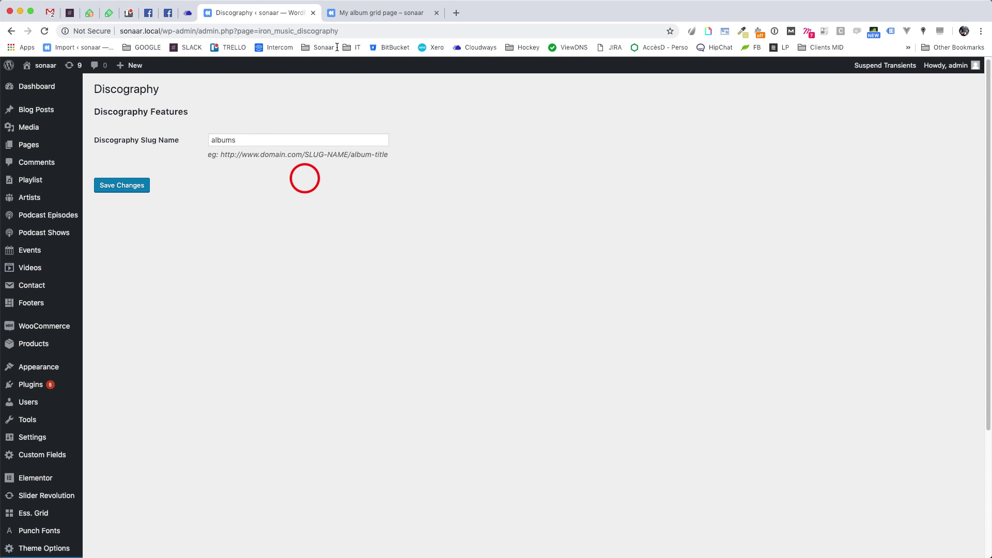
left_click(365, 16)
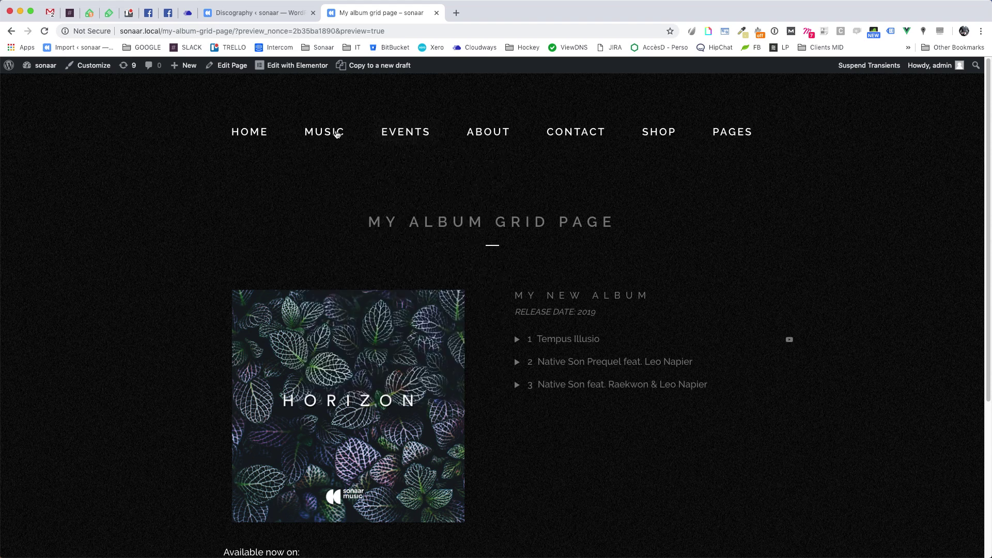
From MUSIC – GRID, open the COLORUN album page and select 'playlist' in its web address.
mouse_move(333, 133)
left_click(377, 286)
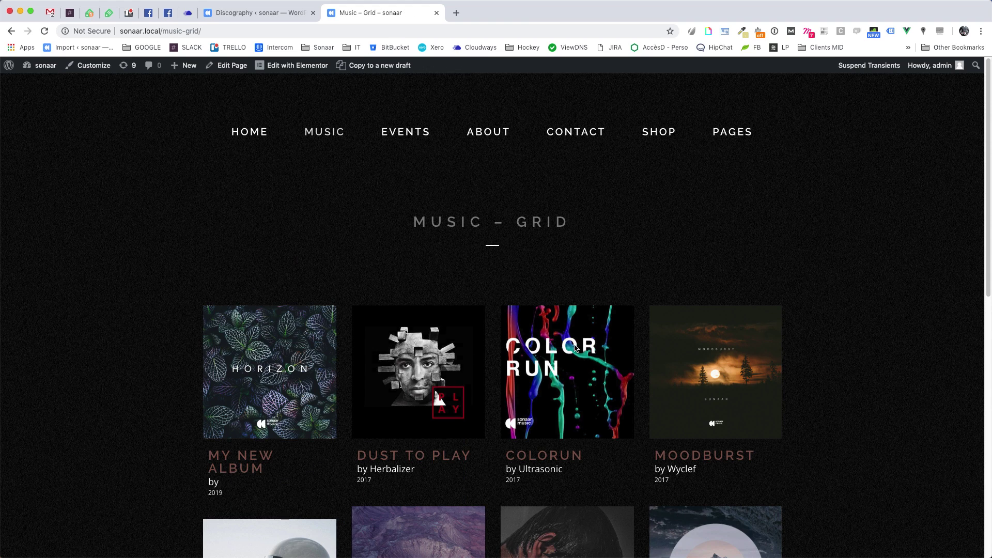
left_click(584, 345)
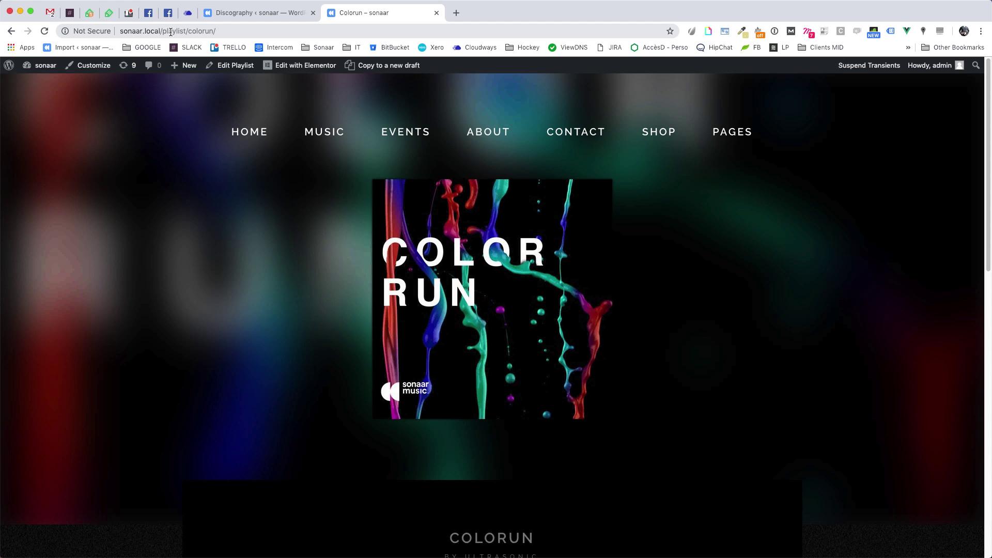
double_click(175, 31)
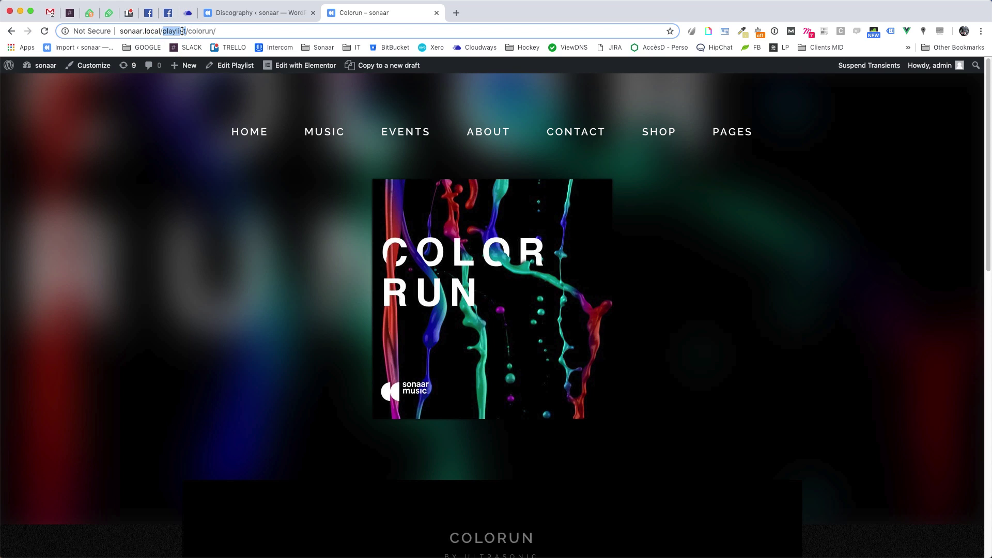